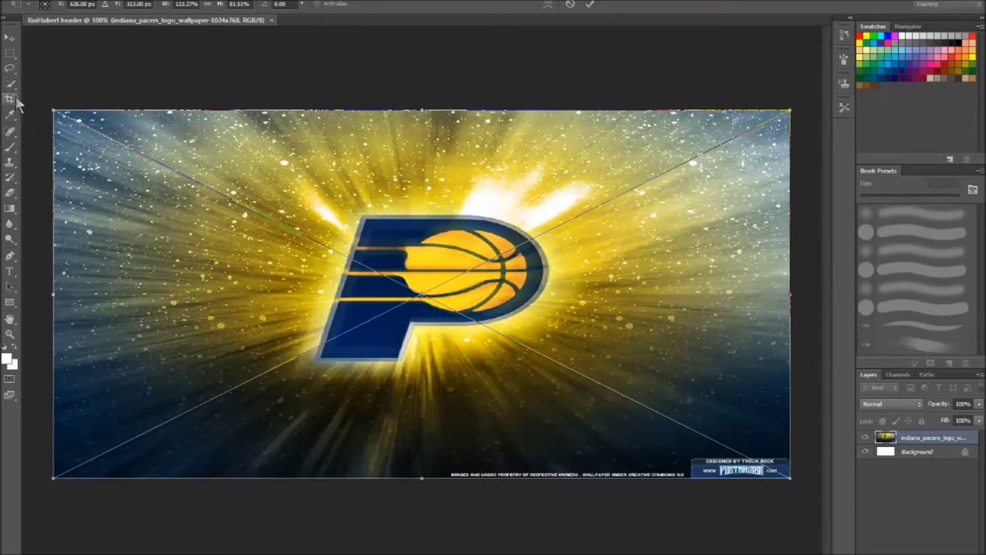
Commit the placed wallpaper and crop the canvas's lower edge to remove the wallpaper's credit strip
left_click(9, 99)
key("Return")
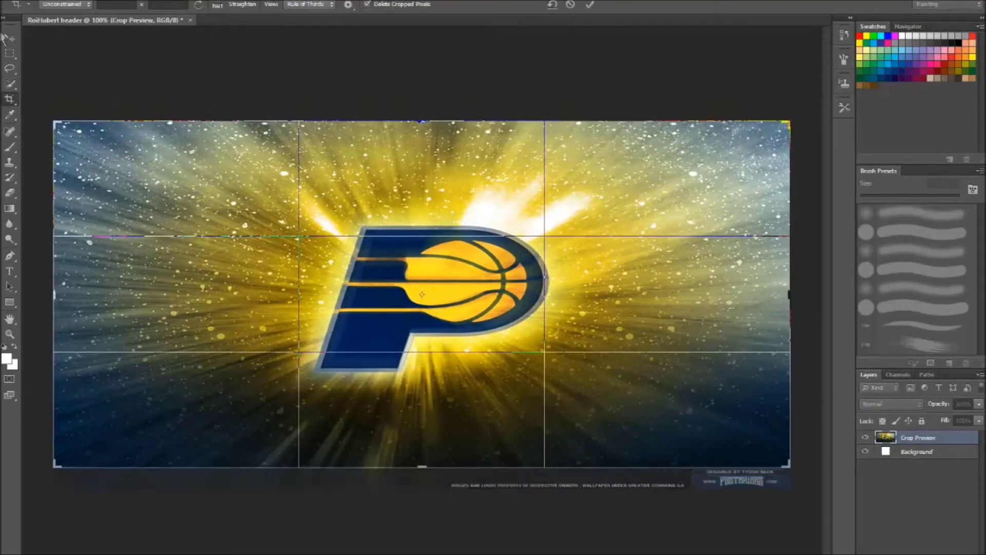
key("v")
left_click(430, 206)
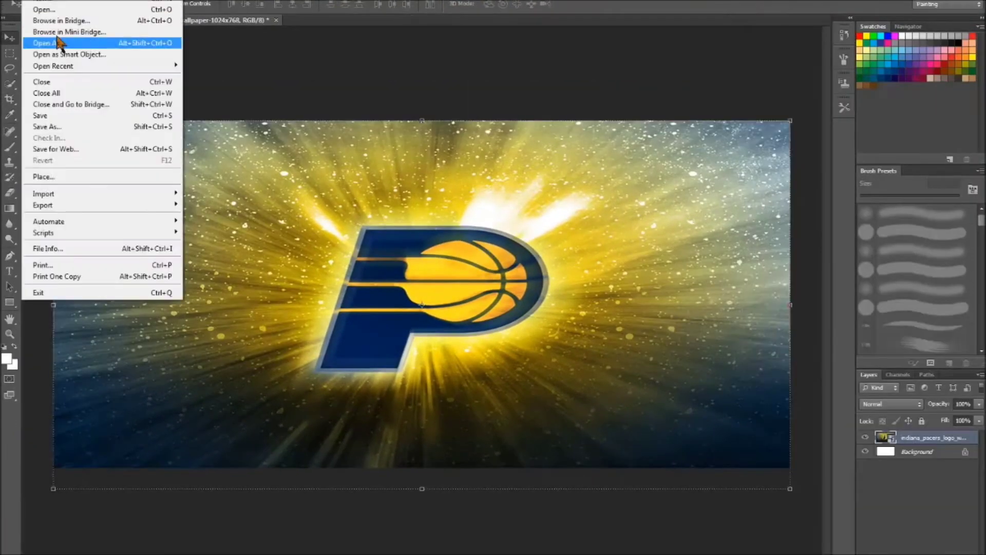
Place the roi hubert image from the photoshop folder on the Desktop into the header
left_click(154, 177)
left_click(374, 174)
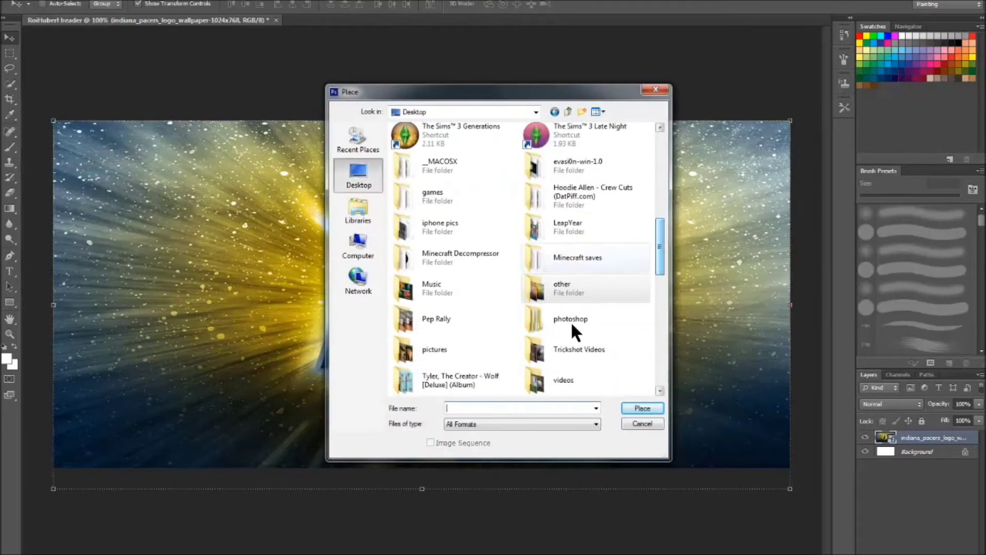
double_click(633, 259)
double_click(492, 179)
double_click(479, 195)
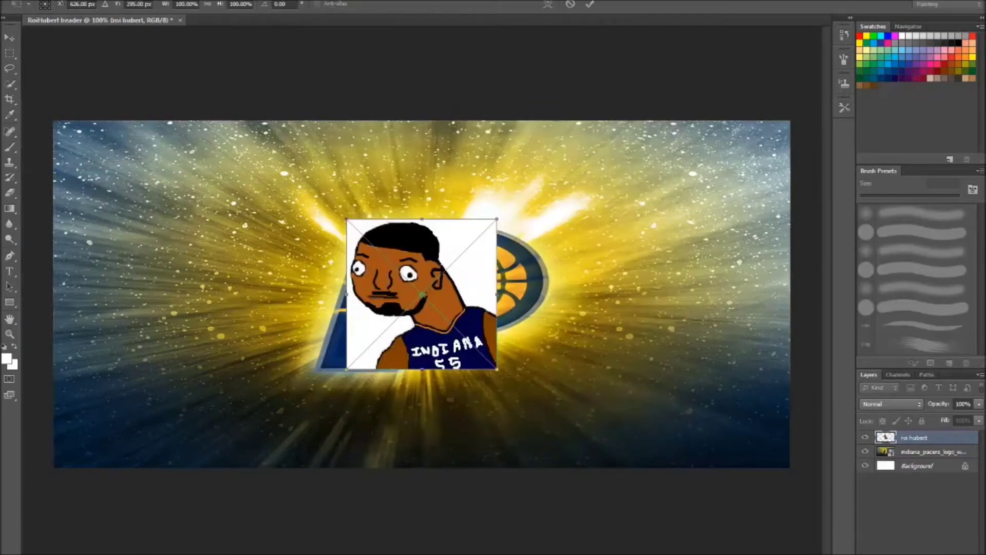
Flip the placed character image horizontally
left_click(51, 1)
mouse_move(206, 213)
left_click(320, 348)
Move the character image to the canvas's lower-left corner, enlarge it and commit the placement
left_click_drag(425, 287, 152, 377)
left_click_drag(224, 307, 268, 269)
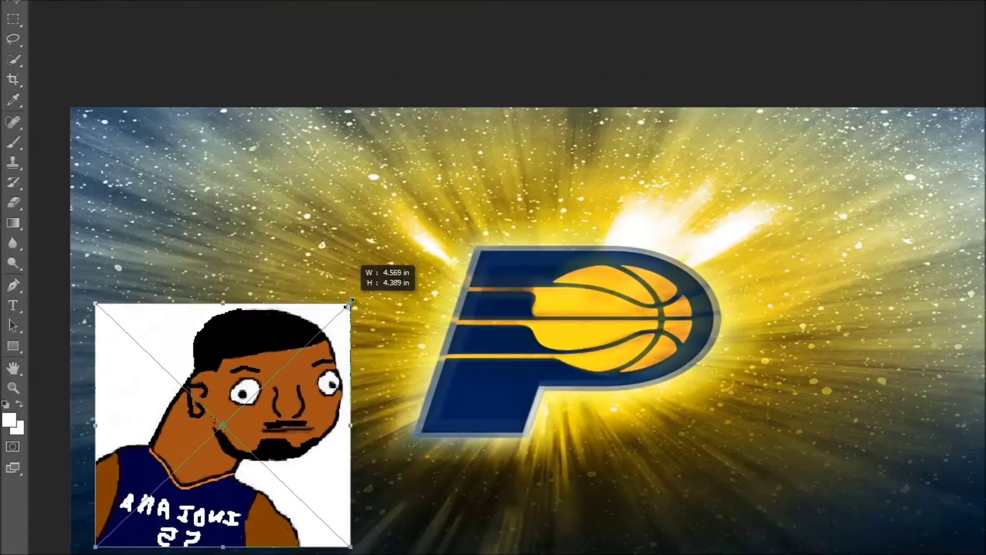
left_click_drag(350, 303, 350, 247)
left_click_drag(268, 377, 252, 406)
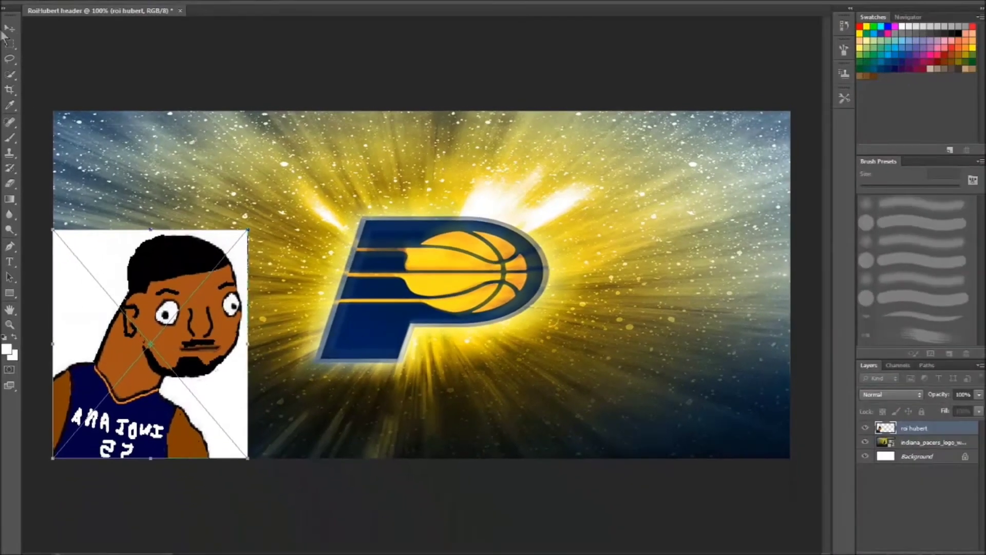
key("Return")
Select the character, rasterize its layer and move the selection off its white background to the right of the logo
left_click_drag(136, 337, 173, 290)
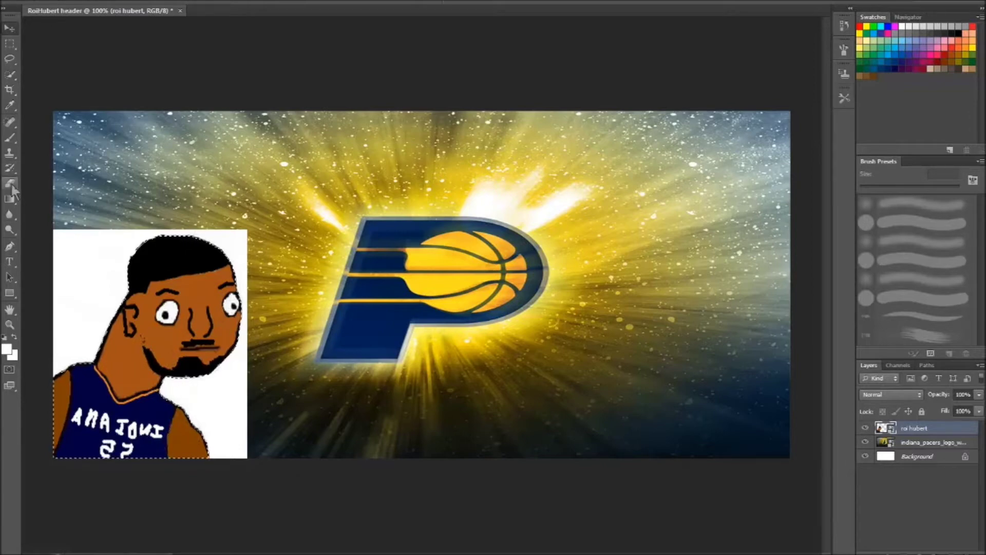
key("e")
key("Return")
key("v")
left_click_drag(179, 308, 696, 262)
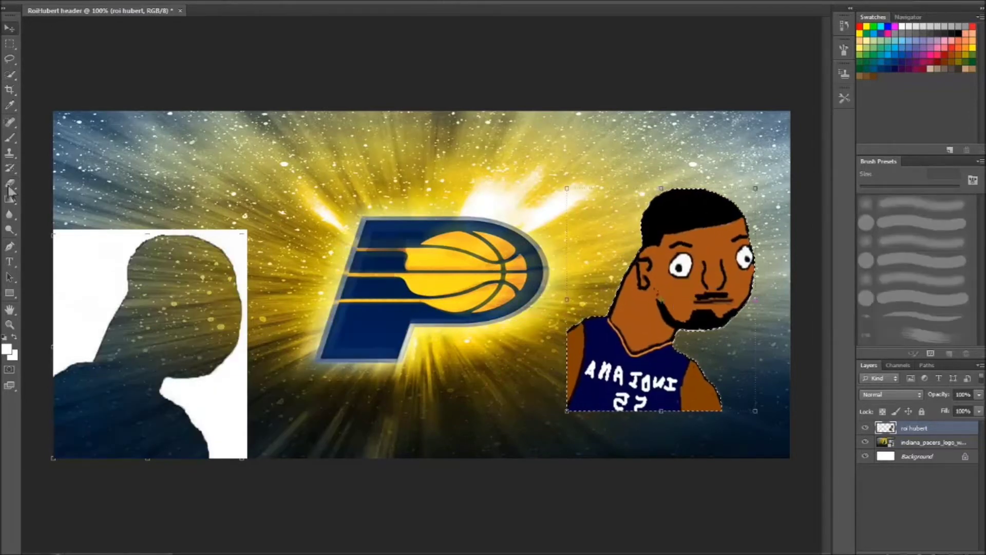
Erase the leftover white background and move the cut-out character back to the canvas's lower-left corner
left_click(451, 193)
left_click(10, 184)
right_click(131, 176)
mouse_move(98, 273)
left_mouse_down()
mouse_move(59, 334)
mouse_move(175, 390)
mouse_move(232, 232)
left_mouse_up()
right_click(111, 160)
key("Return")
key("v")
mouse_move(625, 331)
left_mouse_down()
mouse_move(102, 377)
mouse_move(112, 378)
left_mouse_up()
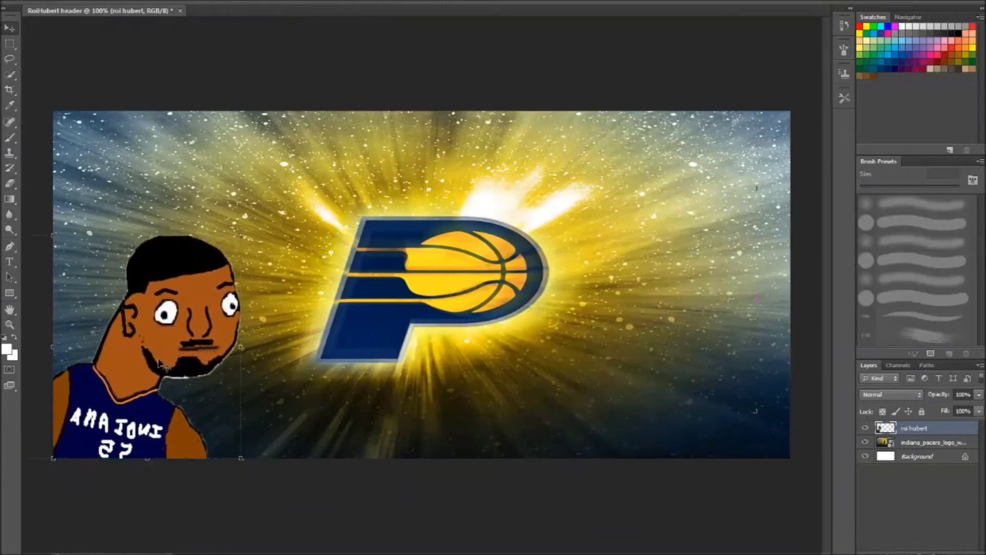
left_click(10, 184)
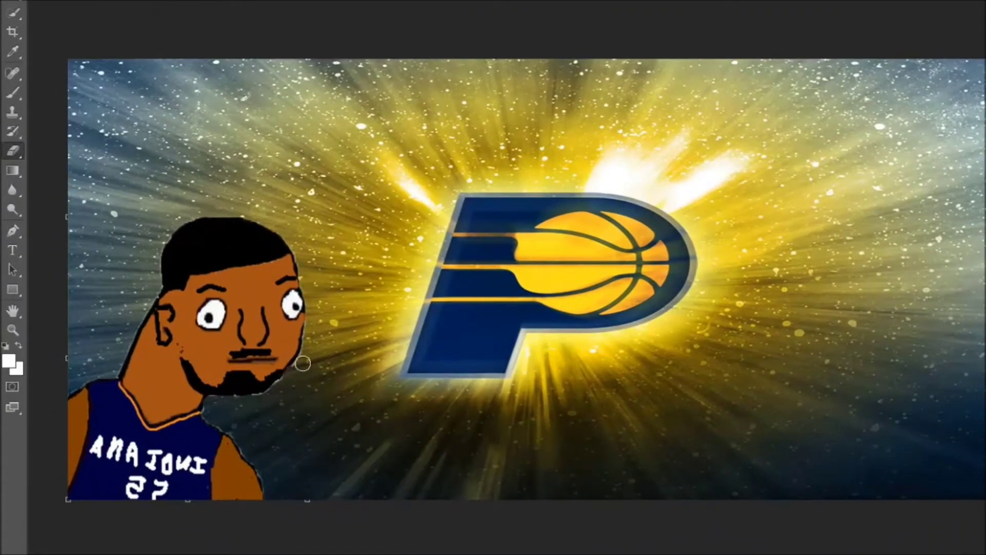
Place the yellow-t-shirt-hi image from the accesories folder into the header
left_click(77, 216)
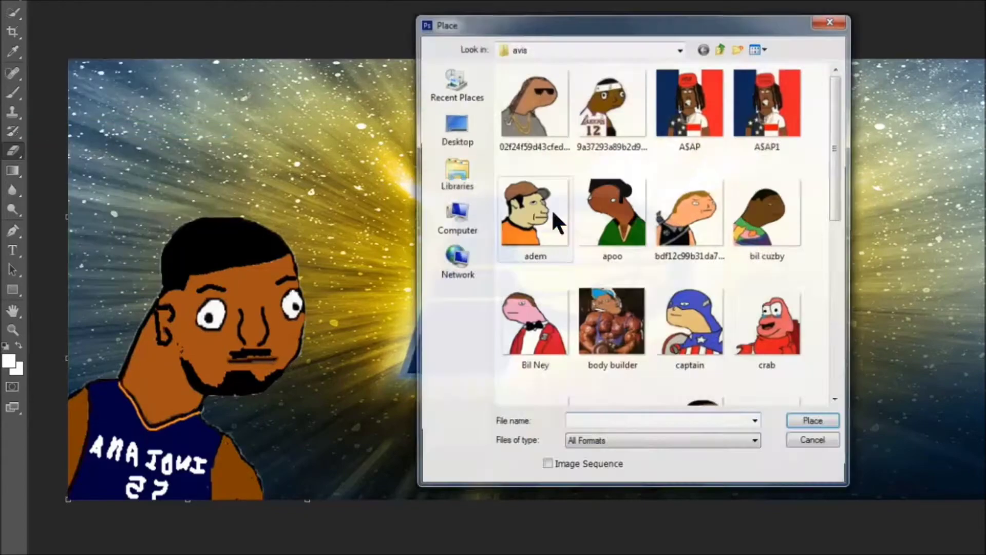
left_click(681, 47)
left_click(577, 102)
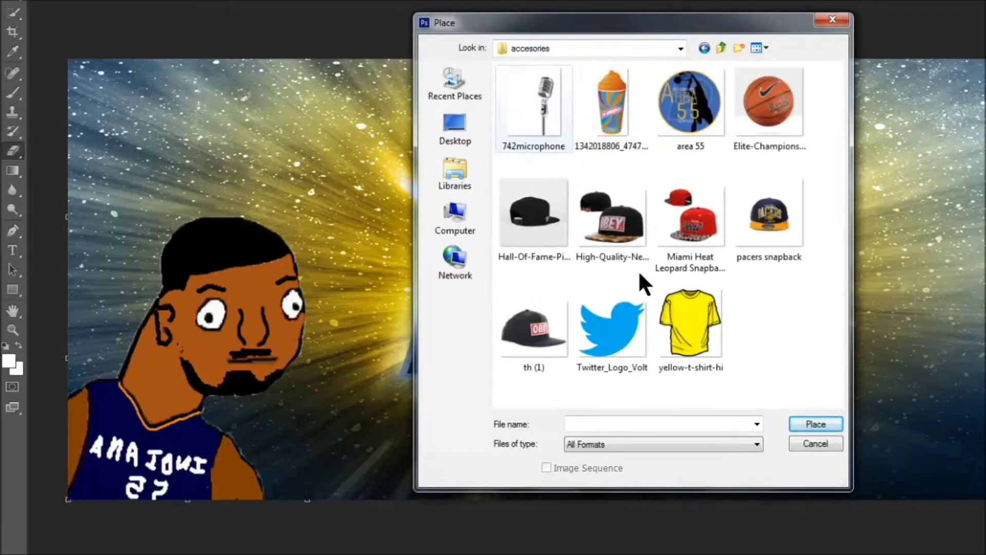
double_click(687, 353)
Resize the yellow shirt and position it over the character's torso
left_click_drag(572, 226, 385, 231)
left_click_drag(550, 67, 364, 345)
left_click_drag(309, 329, 174, 434)
left_click_drag(32, 361, 39, 350)
left_click_drag(149, 437, 134, 437)
left_click_drag(288, 420, 193, 437)
Rasterize the yellow shirt layer for erasing its excess and step back the last change
left_click(9, 193)
left_click(196, 440)
key("Return")
left_click(52, 1)
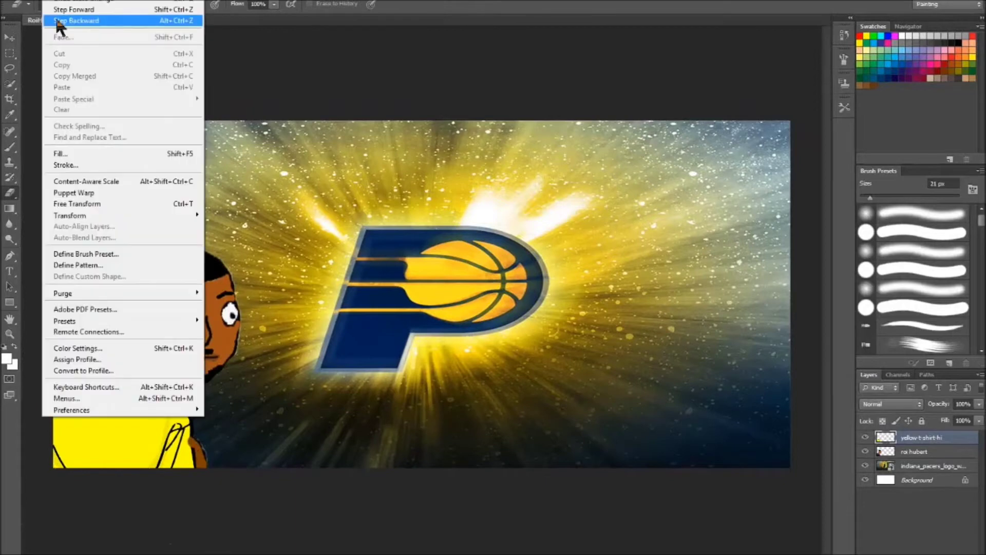
left_click(64, 22)
Sample the character's brown skin colour and paint over the inside of the shirt's collar with a small brush
key("v")
left_click(11, 147)
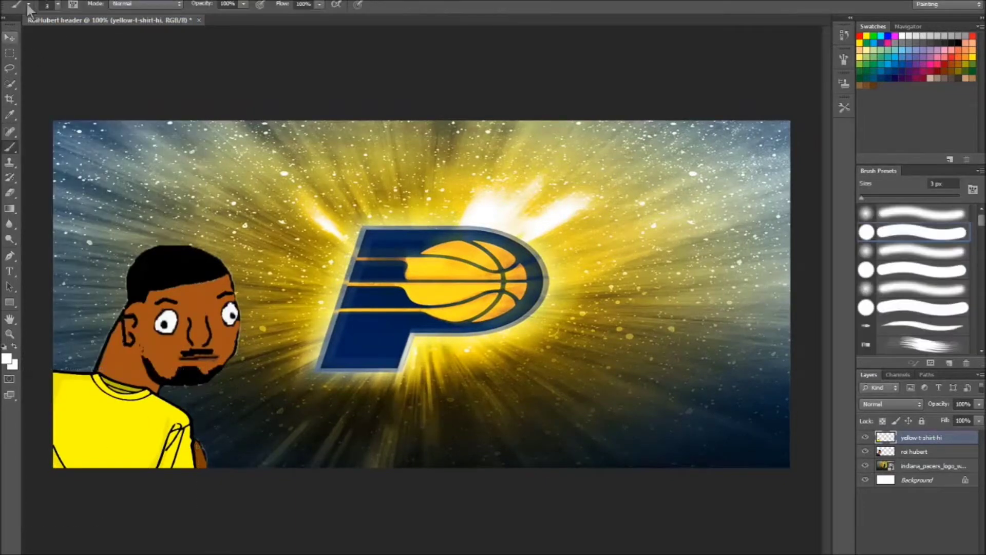
left_click(124, 357, "alt")
left_click(28, 4)
key("Return")
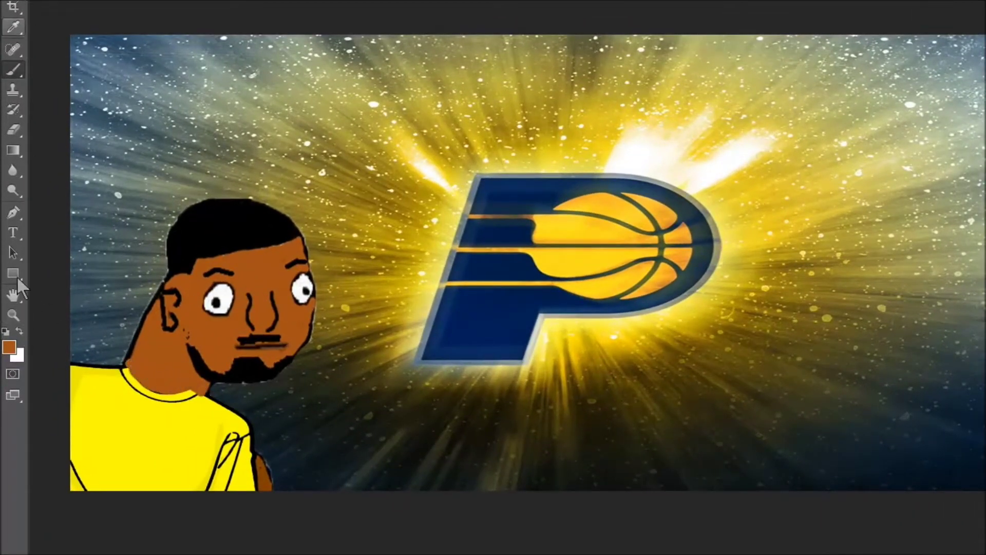
Set the foreground colour to black and adjust the brush size for retouching around the collar
left_click(9, 347)
key("Return")
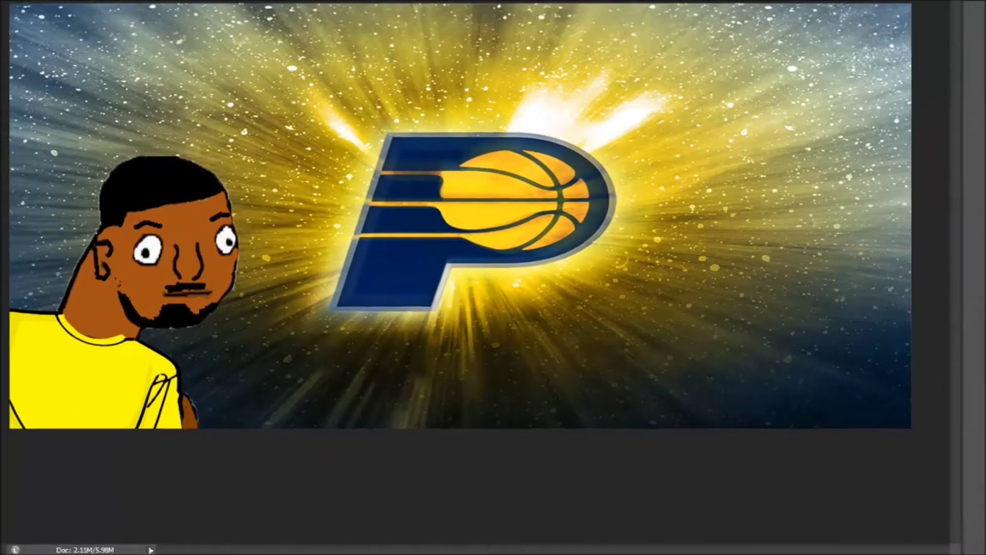
left_click(58, 5)
key("Return")
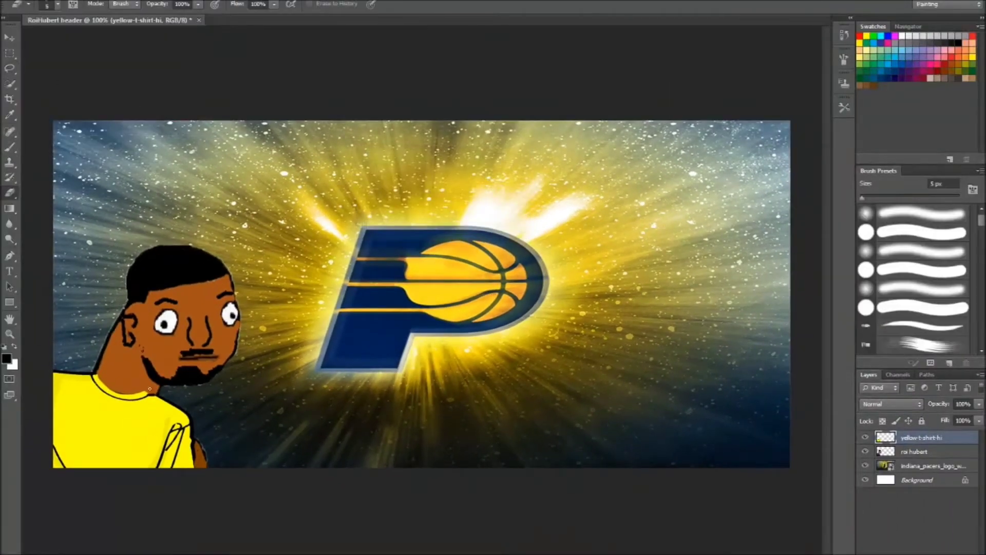
Return to the yellow-t-shirt-hi layer and touch up the neck outline beside the collar with a 4 px black brush
key("alt+bracketleft")
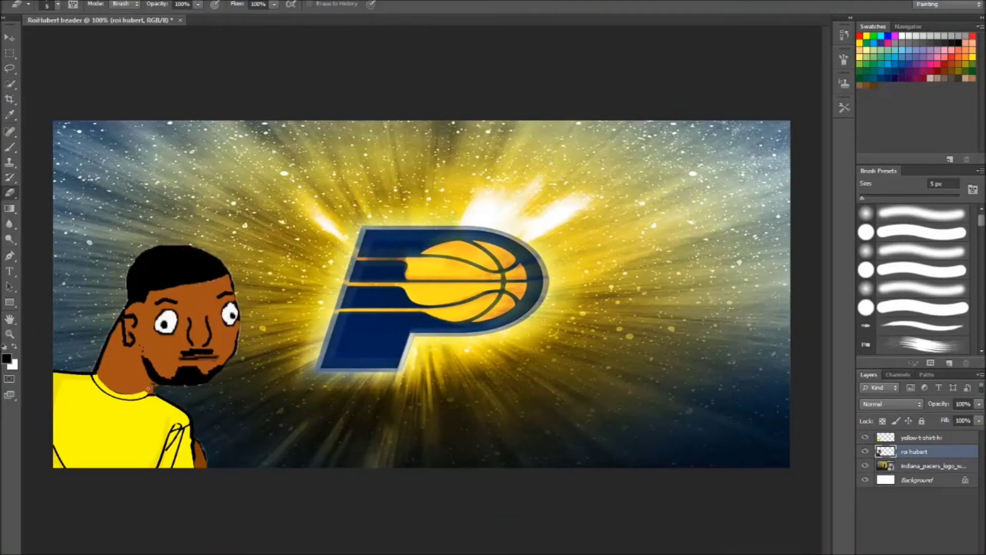
left_click(888, 465)
key("alt+bracketright")
key("alt+bracketright")
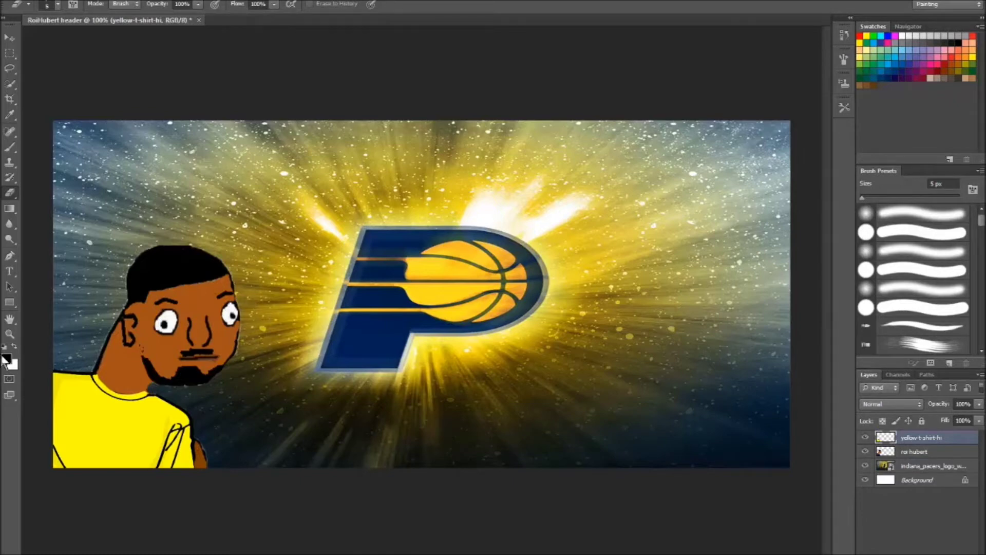
left_click(58, 5)
key("Return")
key("b")
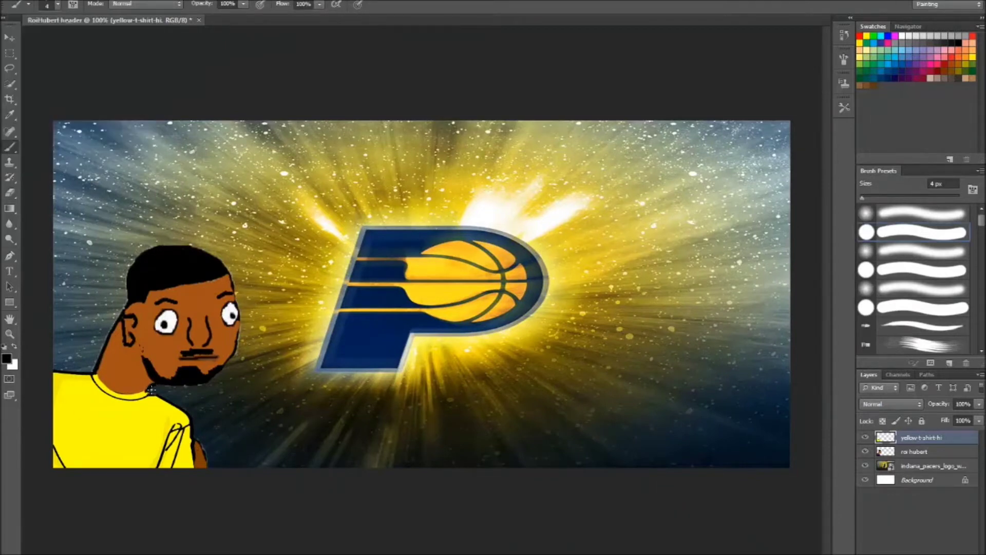
Sample the skin colour from the character's neck and retouch the area beside the collar with the brush
left_click(9, 115)
left_click(131, 360)
left_click(9, 148)
Keep the current Windows colour scheme and erase the arm beyond the sleeve on the roi hubert layer with a 9 px eraser
key("e")
key("alt+[")
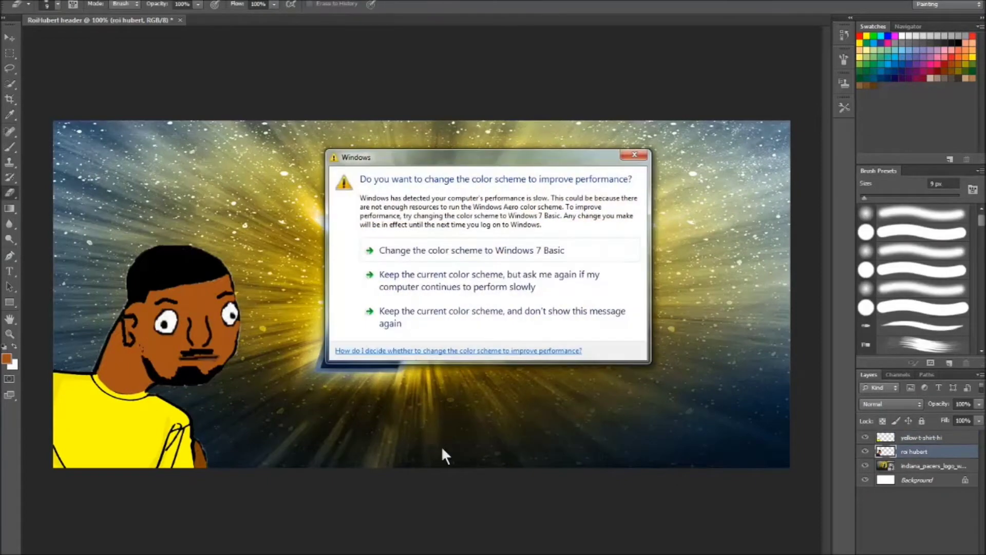
left_click(442, 316)
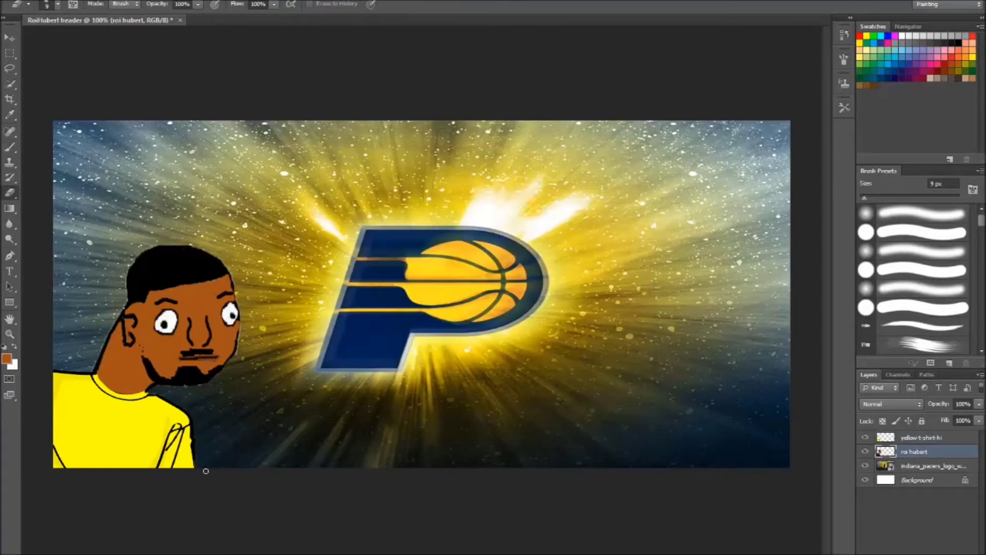
Place the area 55 image and position it to the right of the Pacers logo
left_click(28, 1)
left_click(39, 176)
double_click(540, 154)
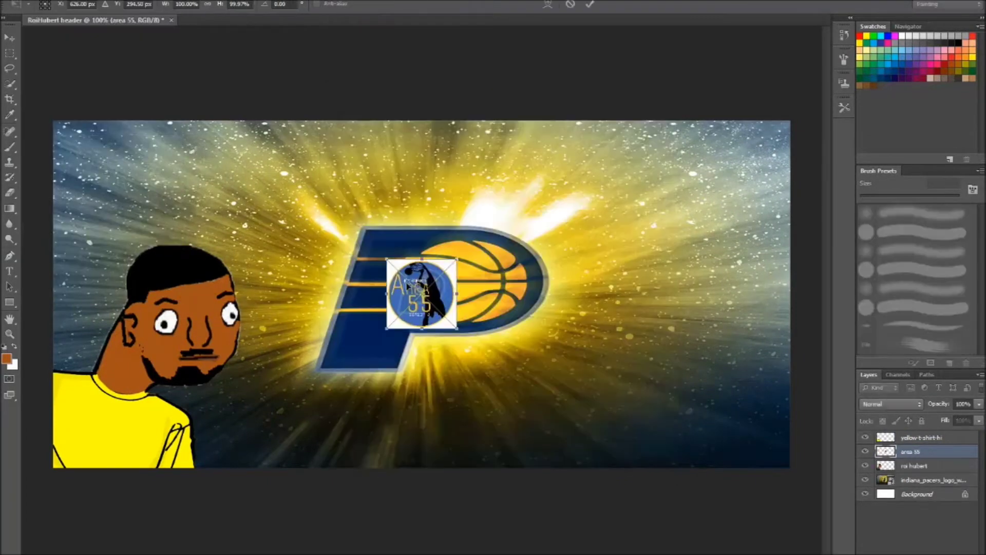
left_click_drag(385, 286, 599, 305)
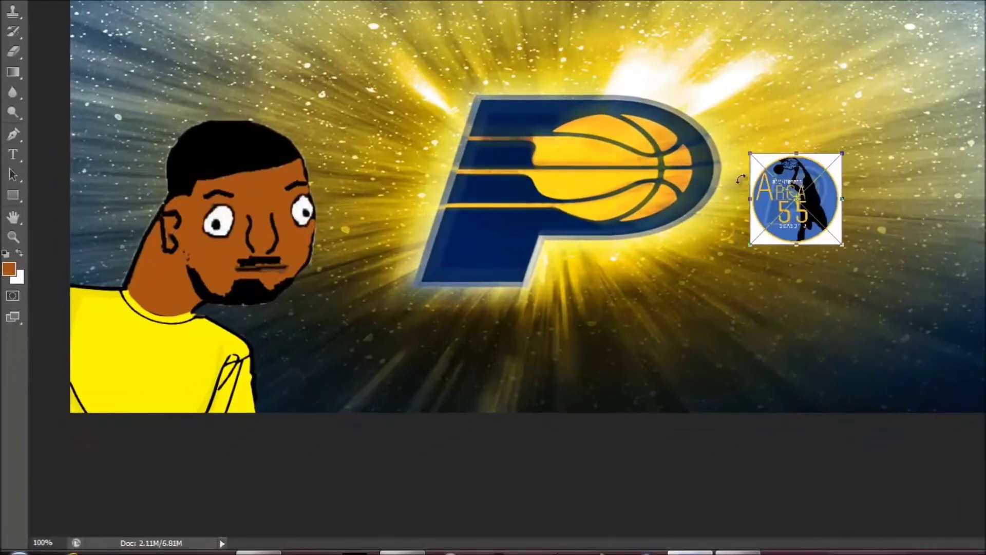
key("v")
left_click(529, 70)
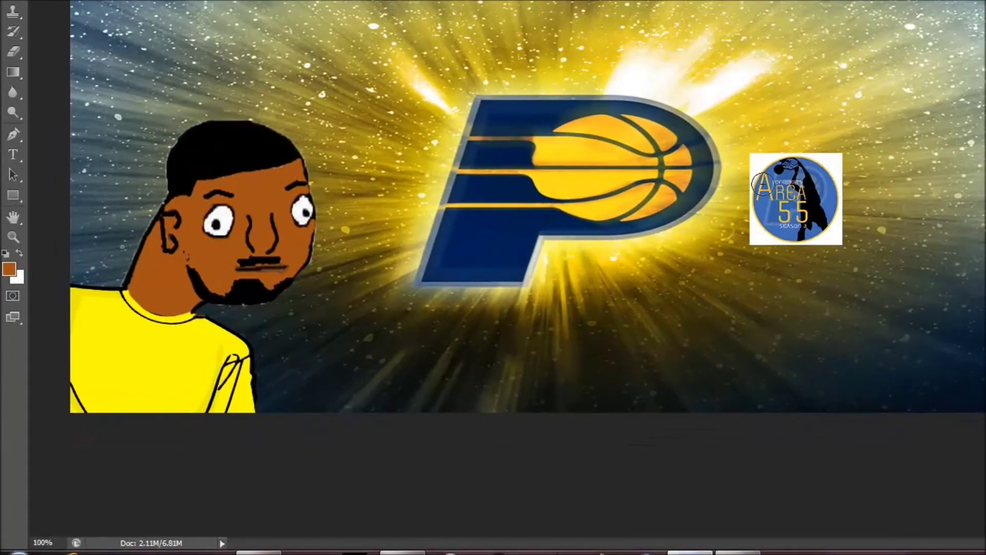
Select the round Area 55 emblem and move it off its white background to below the Pacers logo
left_click(786, 206)
left_click(614, 50)
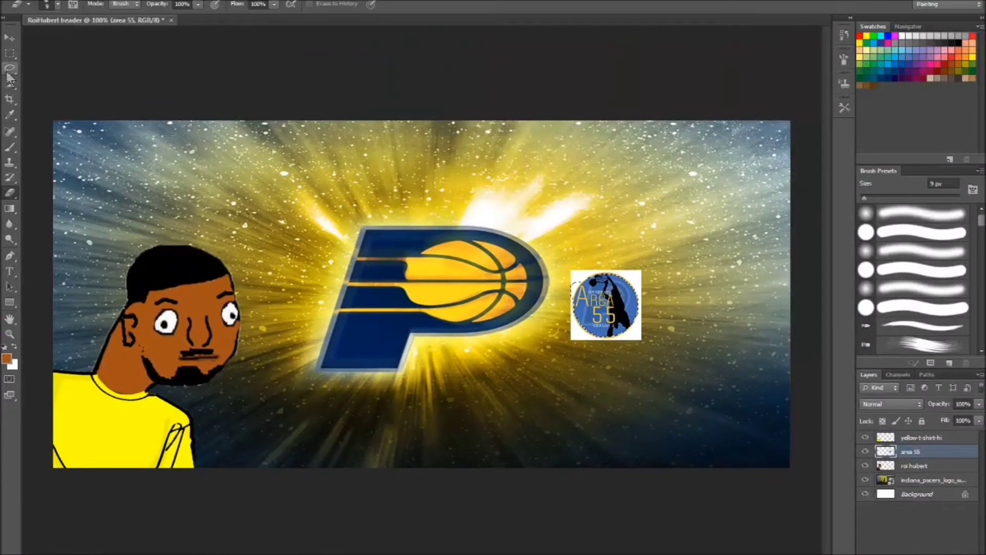
left_click_drag(786, 206, 579, 358)
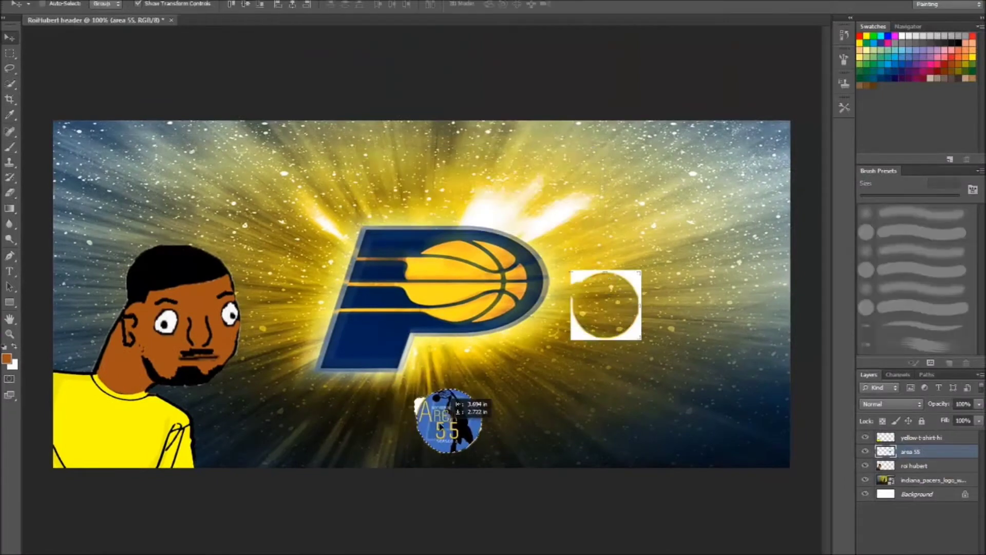
left_click_drag(441, 427, 436, 419)
Deselect the emblem and erase the leftover white square to the right of the Pacers logo
key("e")
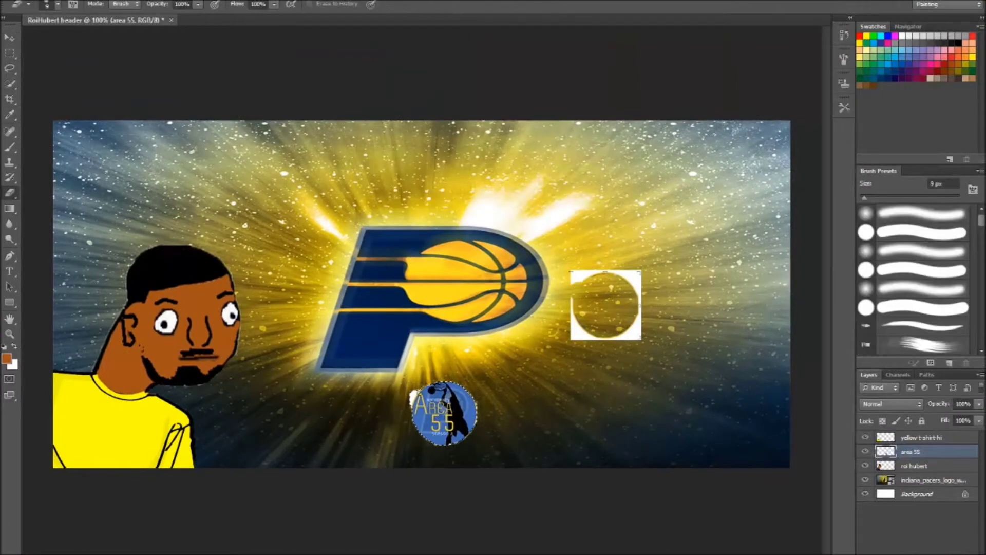
key("l")
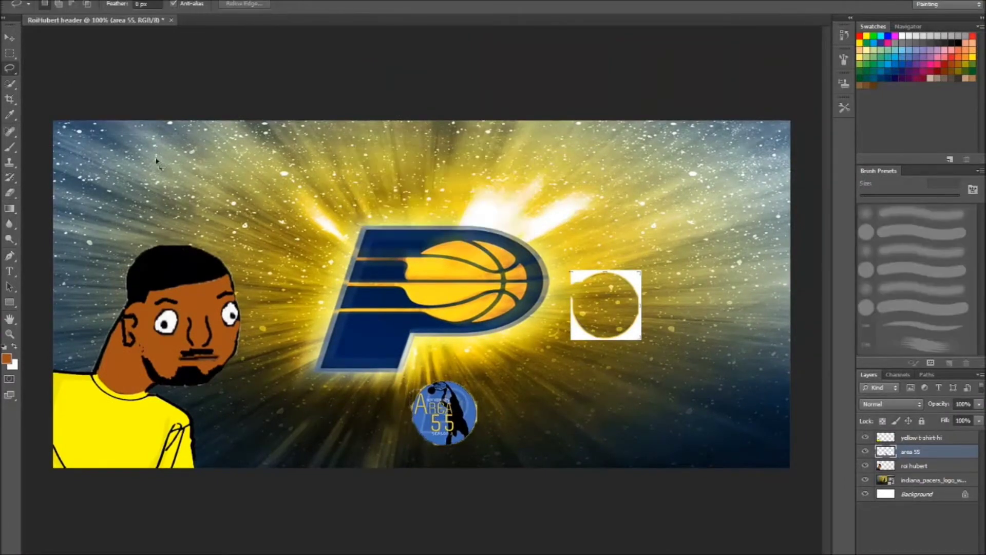
key("e")
left_click_drag(575, 278, 598, 334)
right_click(572, 308)
mouse_move(613, 272)
left_mouse_down()
mouse_move(637, 293)
mouse_move(640, 340)
left_mouse_up()
right_click(628, 310)
key("Return")
Trim the white remnants around the Area 55 emblem's edge with an 8 px eraser
right_click(409, 404)
type("8")
key("Return")
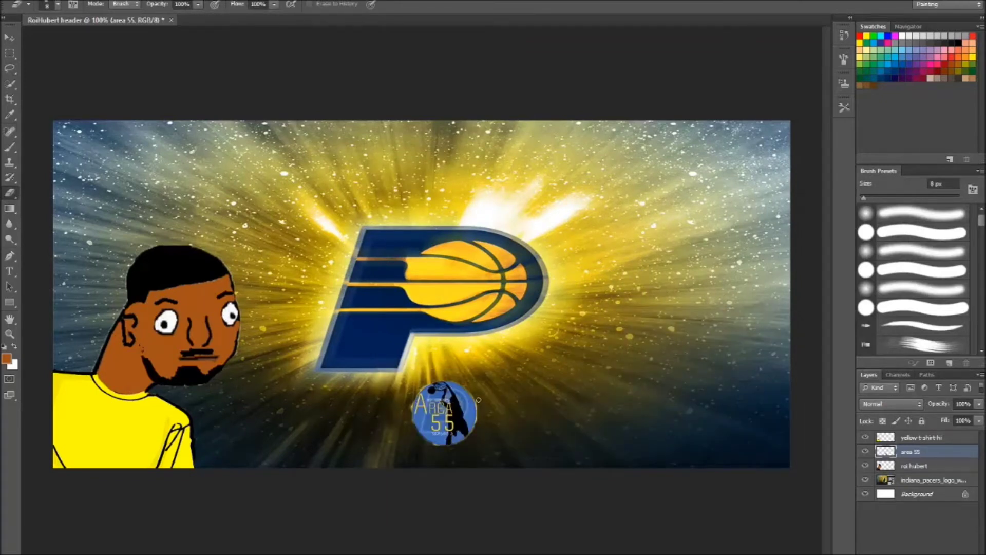
Move the Area 55 emblem onto the shirt's chest and bring its layer above the yellow-t-shirt-hi layer
key("v")
left_click_drag(409, 414, 119, 446)
key("ctrl+bracketright")
left_click(101, 444)
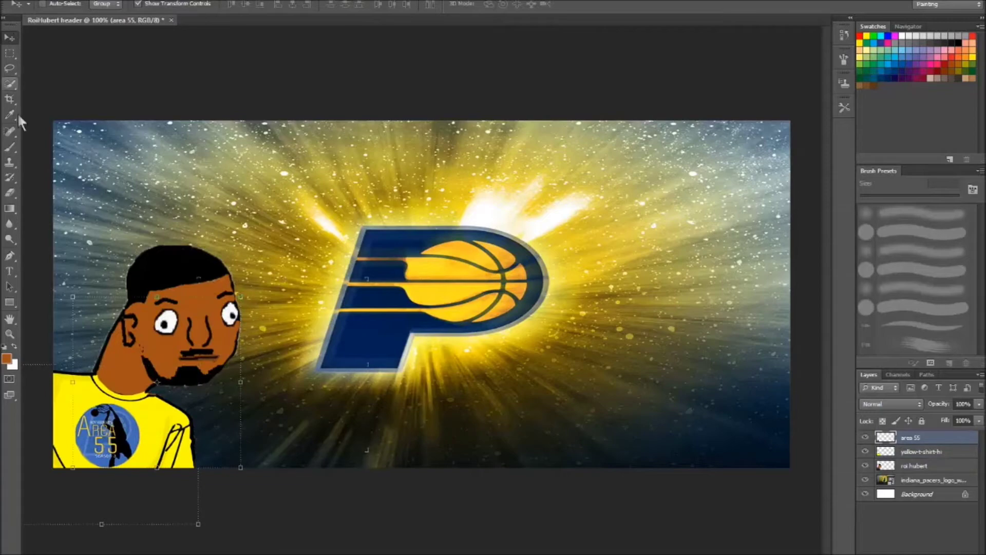
Place the pacers snapback image and position it to the right of the Pacers logo
left_click(440, 198)
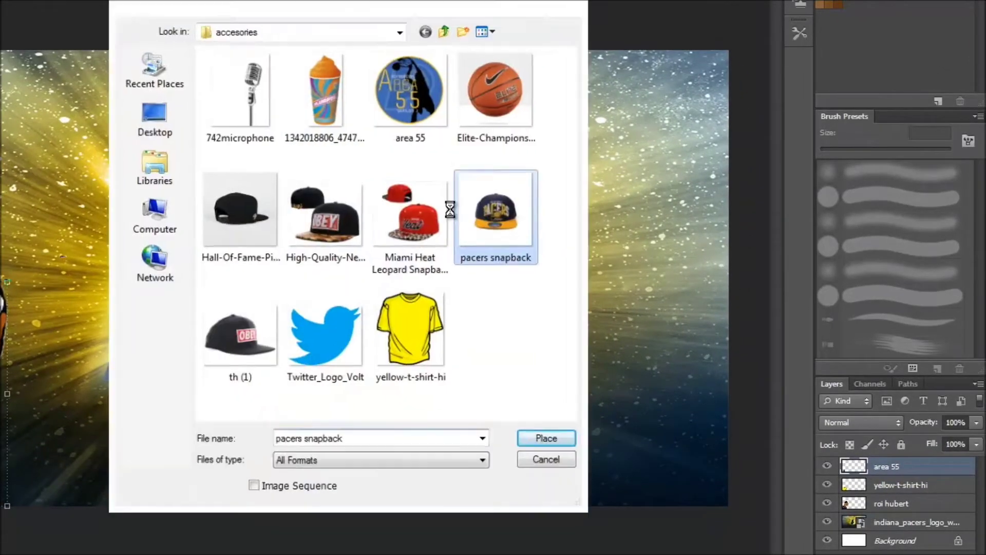
left_click(544, 438)
left_click_drag(469, 49, 233, 308)
left_click_drag(173, 354, 570, 193)
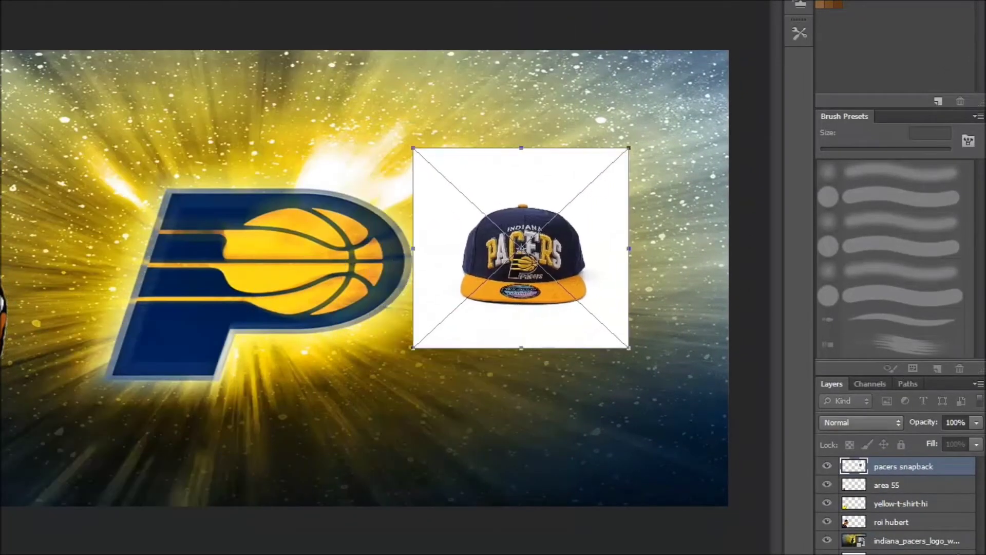
key("Return")
Select the cap with the Quick Selection tool and move it off its white background towards the character's head
left_click(9, 83)
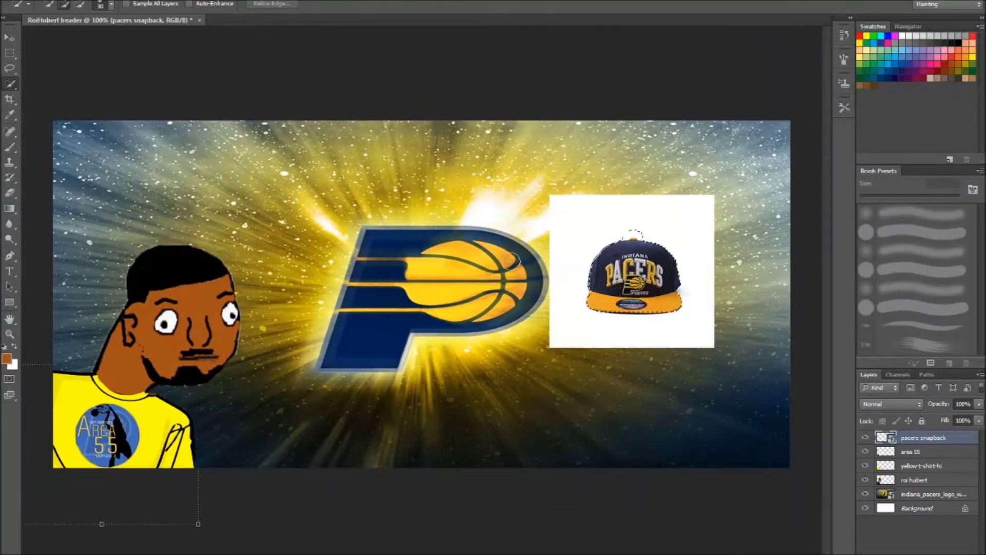
key("v")
left_click_drag(615, 284, 252, 213)
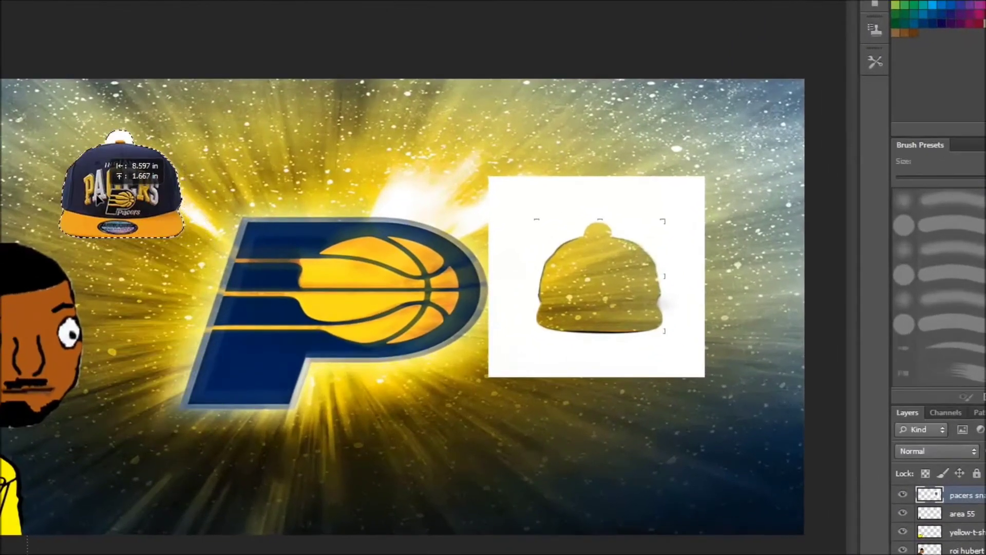
Erase the white background left over from the pacers snapback image with 114 px and 22 px erasers
key("b")
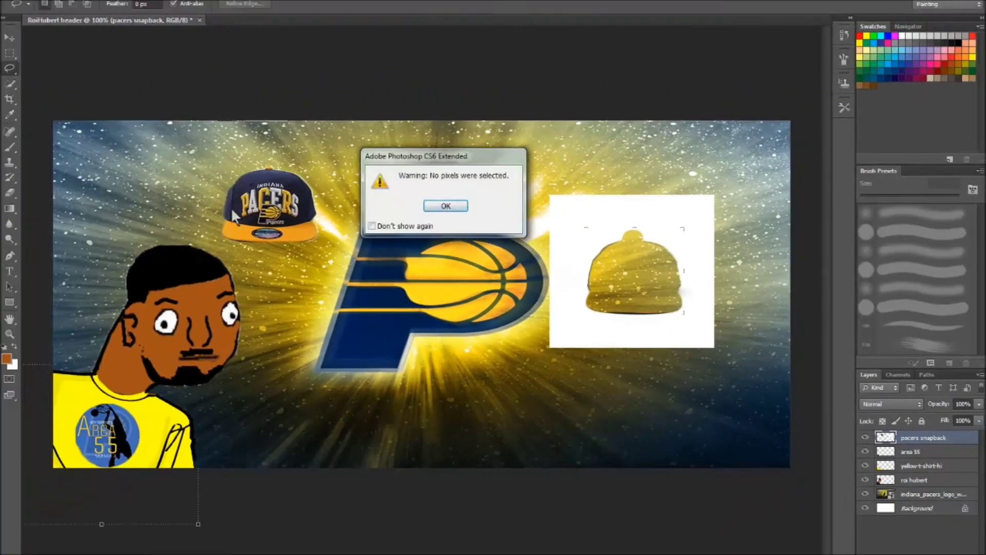
key("Return")
right_click(73, 217)
key("Return")
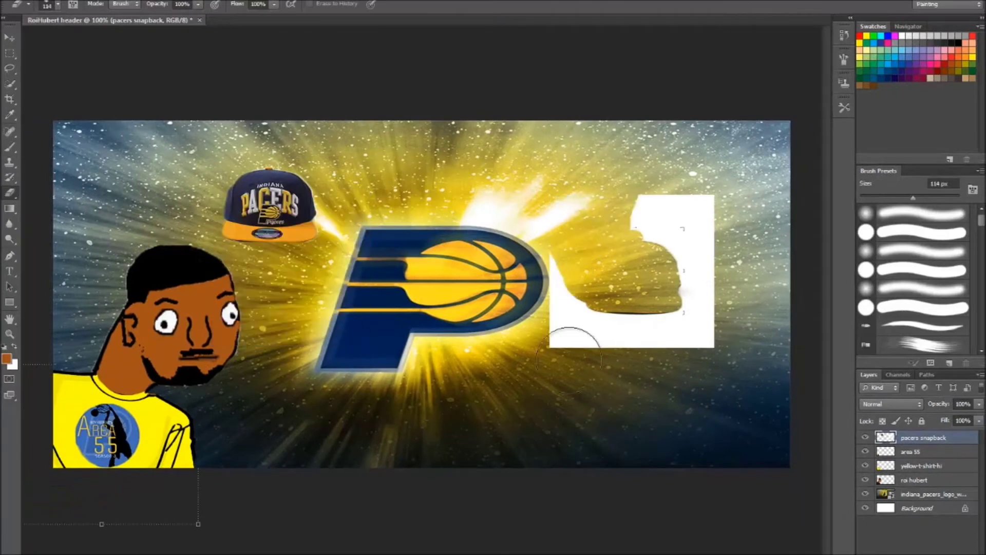
right_click(713, 299)
left_click_drag(769, 324, 779, 322)
key("Return")
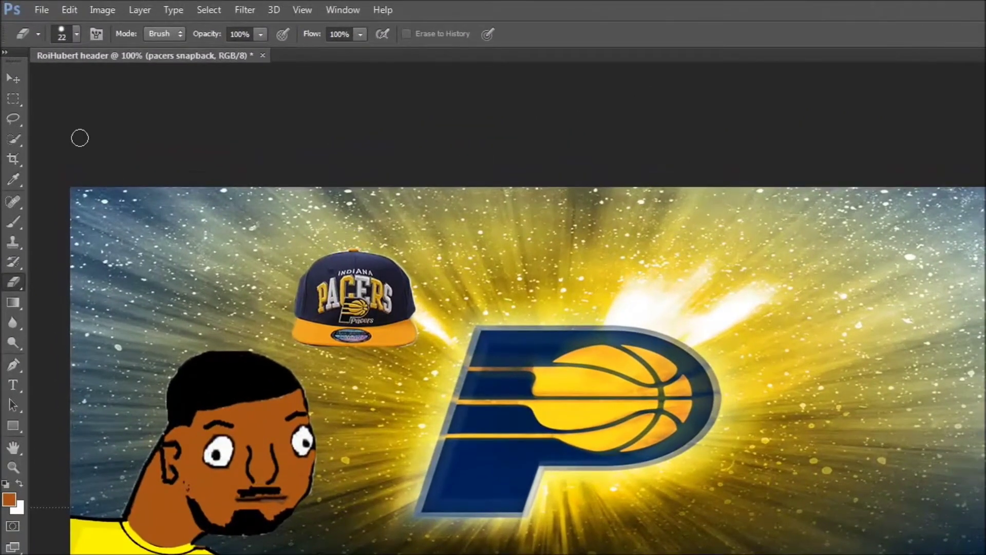
Move the cap onto the character's head, scale it to about 117% width and 105% height, and tilt it about -4.3°
key("v")
mouse_move(355, 303)
left_mouse_down()
mouse_move(270, 379)
mouse_move(231, 385)
left_mouse_up()
key("ctrl+t")
mouse_move(308, 288)
left_mouse_down()
mouse_move(288, 277)
mouse_move(257, 287)
mouse_move(274, 293)
left_mouse_up()
left_click_drag(296, 362, 249, 357)
left_click_drag(311, 311, 323, 336)
left_click_drag(252, 361, 262, 361)
left_click_drag(318, 313, 293, 339)
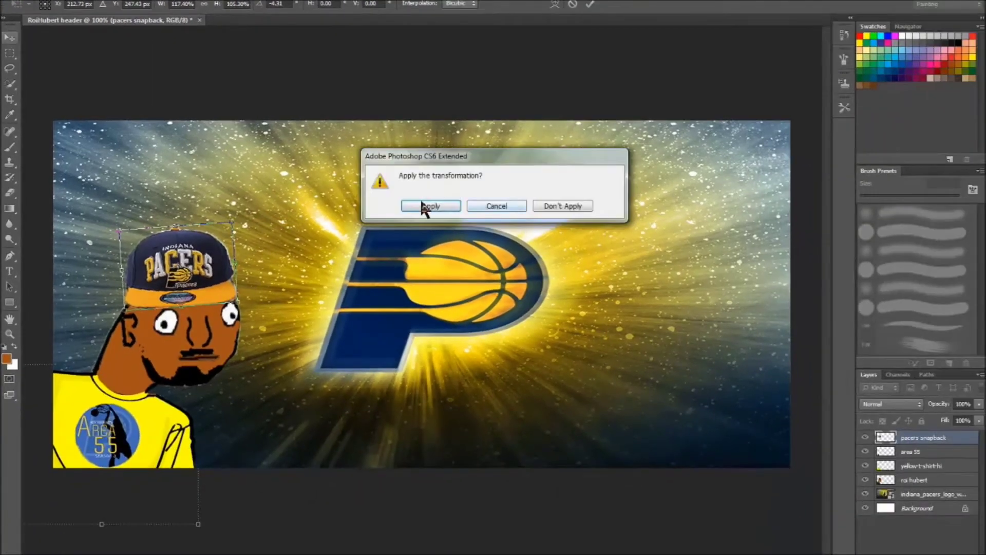
left_click(427, 205)
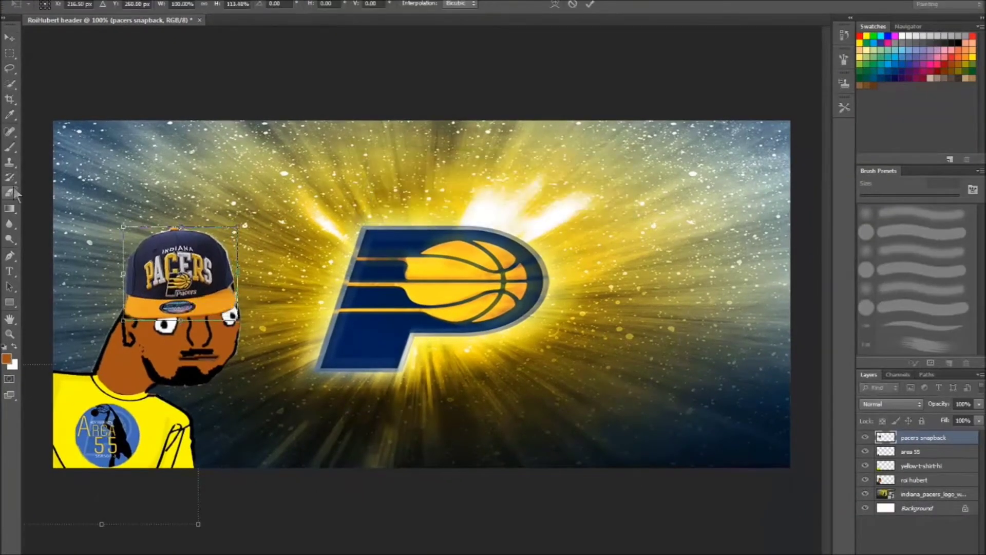
Stretch the cap to about 113% height over the forehead and set the eraser size to 8 px
left_click(11, 193)
right_click(205, 216)
double_click(220, 248)
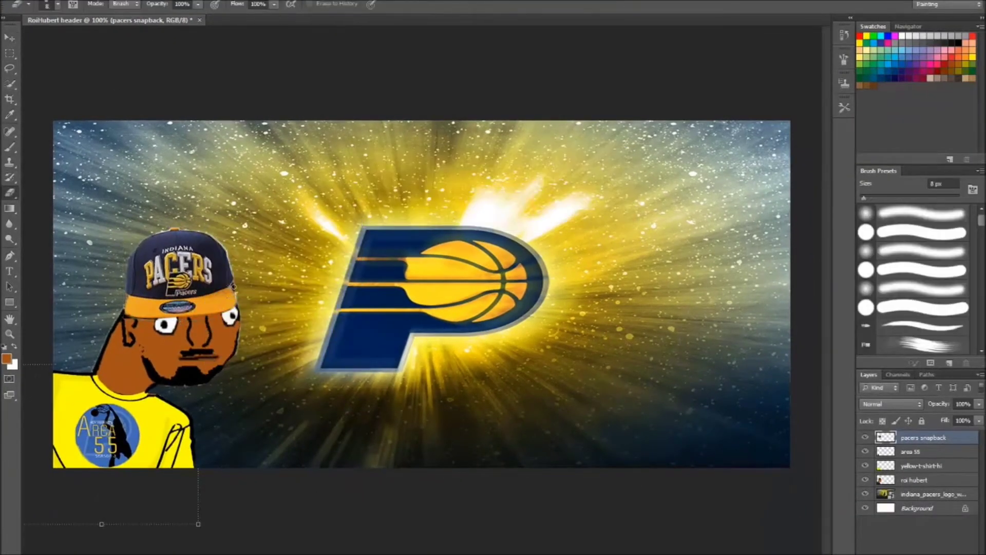
Place the Twitter_Logo_Volt image above the character's layer, move it to the canvas's upper-right corner and rasterize it
left_click(919, 479)
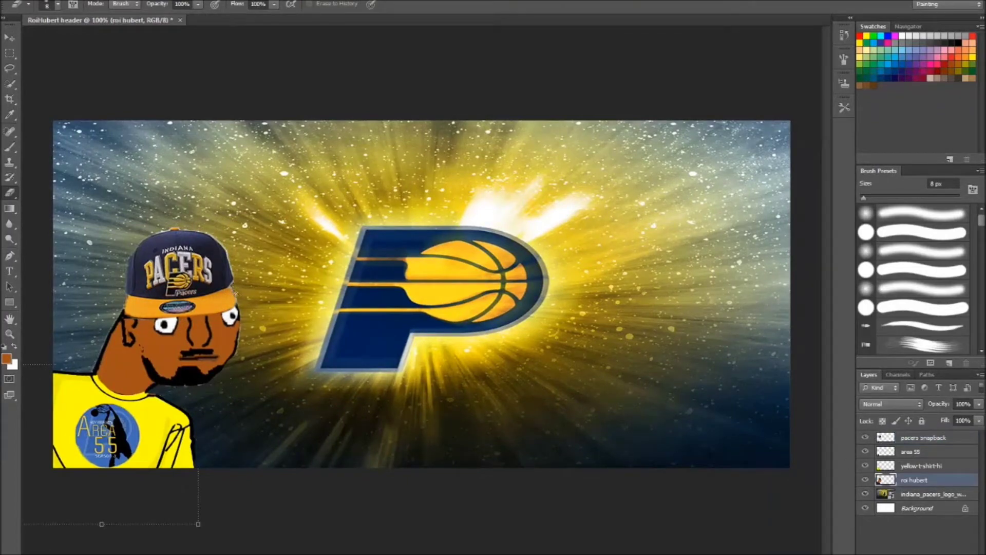
key("alt+f")
left_click(69, 177)
left_click(482, 328)
left_click_drag(638, 121, 397, 341)
left_click_drag(318, 403, 694, 185)
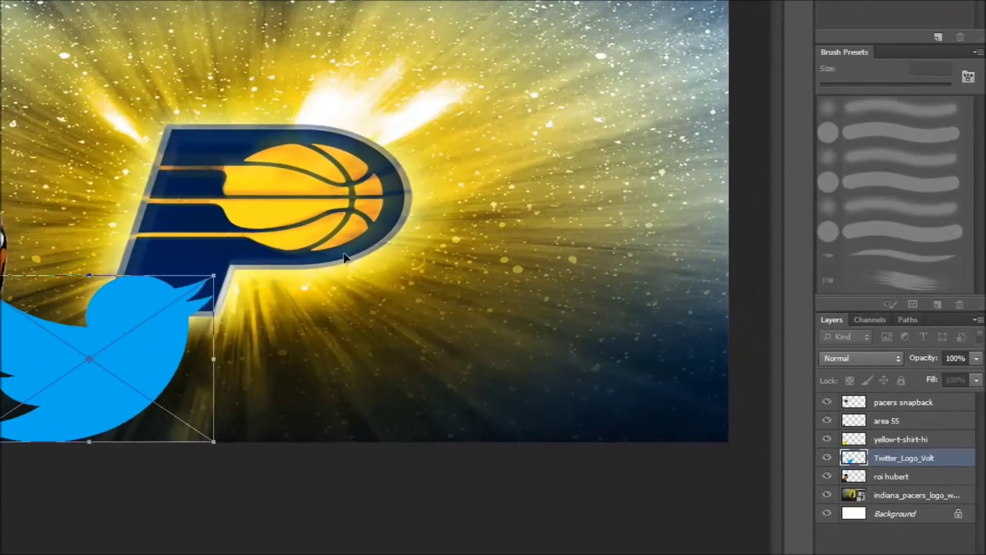
key("e")
key("Return")
key("Return")
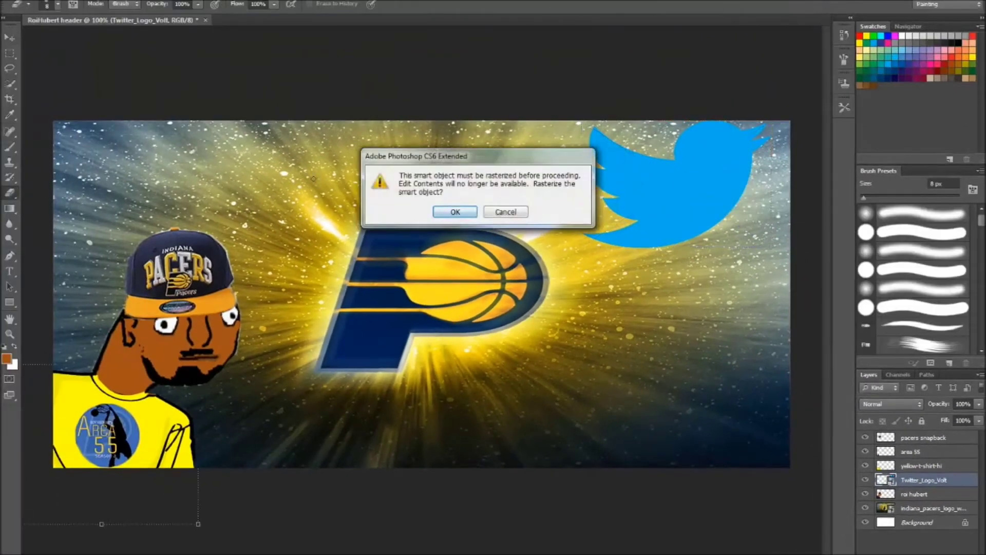
Add a text layer with the pasted Twitter handle below and to the right of the Pacers logo
left_click(13, 271)
left_click(446, 422)
key("ctrl+v")
key("ctrl+a")
Set the handle's text colour to black
left_click(13, 365)
left_click(336, 286)
left_click(614, 131)
key("shift+Left")
left_click(7, 358)
left_click(335, 286)
left_click(614, 131)
right_click(676, 186)
key("Escape")
left_click(6, 358)
left_click(619, 147)
right_click(566, 193)
key("Escape")
Set the handle's font to Rosewood Std and move the text left beneath the Pacers logo
left_click(124, 4)
left_click(138, 211)
left_click(124, 4)
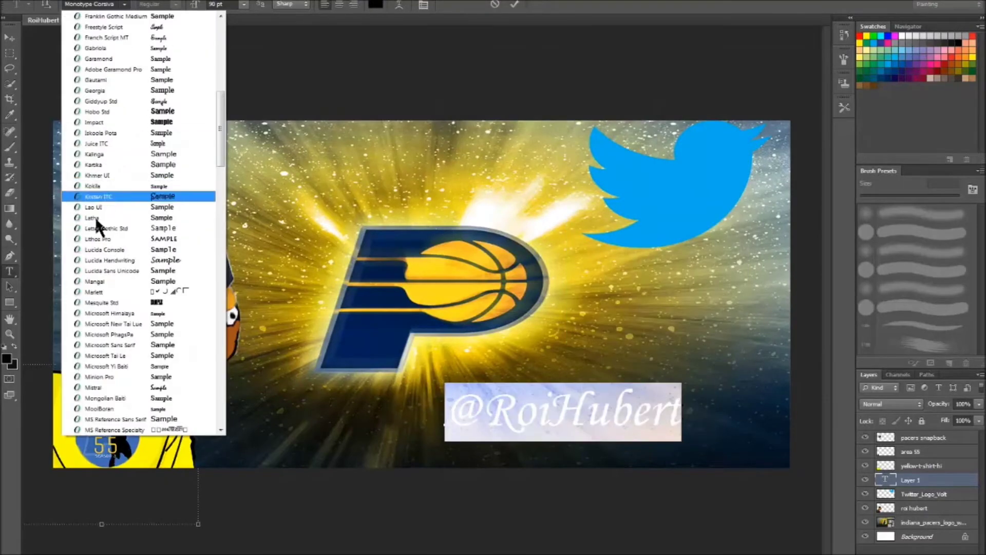
left_click(95, 217)
left_click(124, 5)
left_click(103, 377)
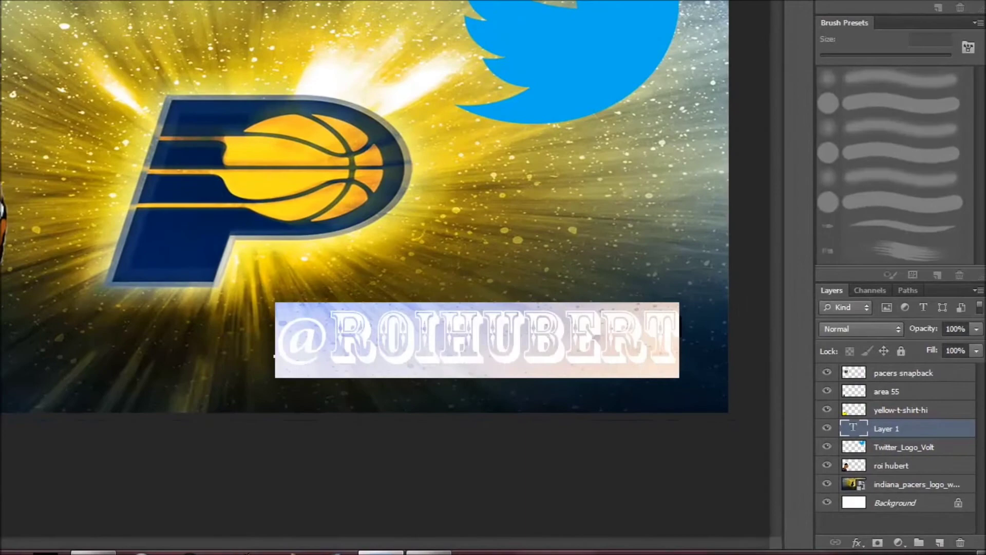
left_click_drag(331, 402, 170, 425)
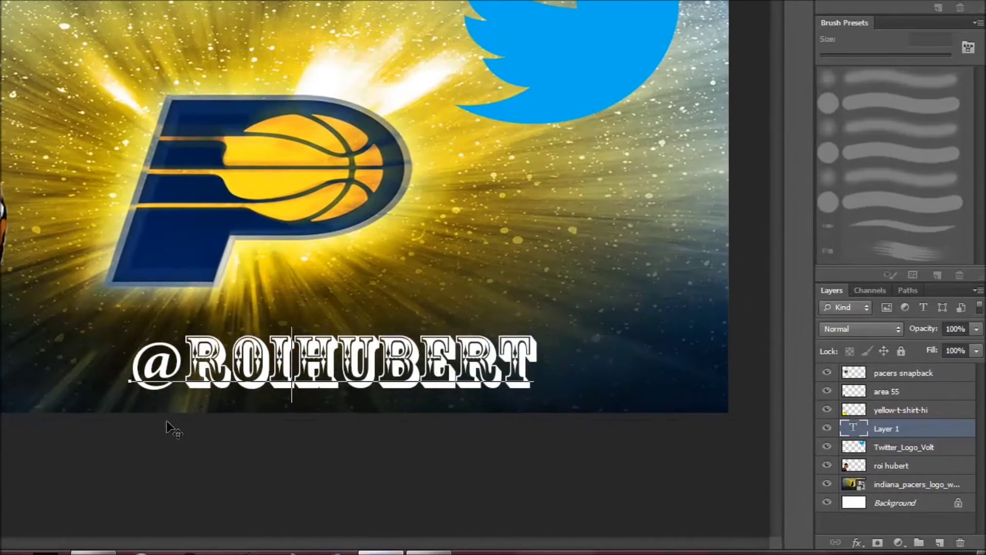
Try Segoe Script, MS Serif and other fonts on the handle's @ sign only
left_click_drag(338, 429, 378, 429)
left_click(124, 4)
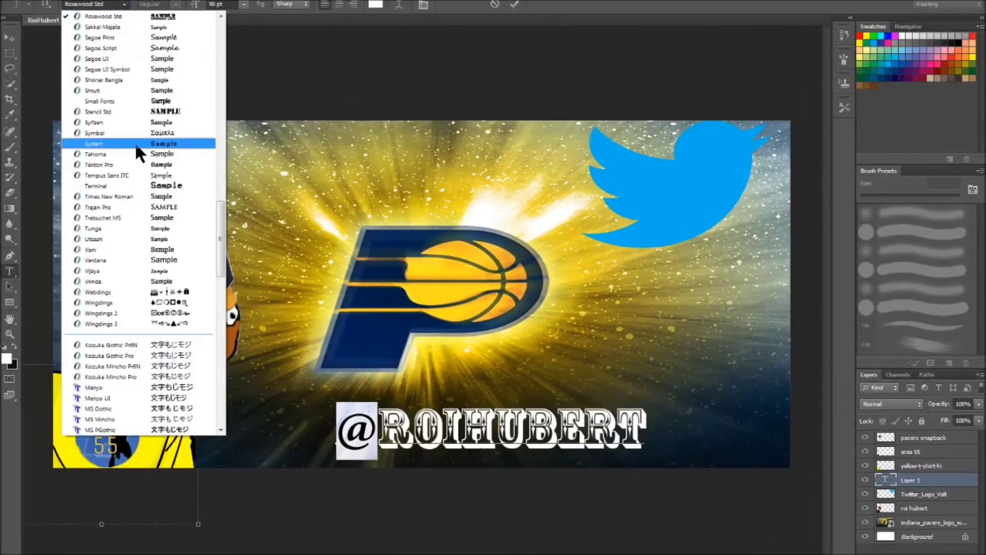
left_click(134, 142)
left_click(124, 4)
left_click(121, 23)
left_click(124, 5)
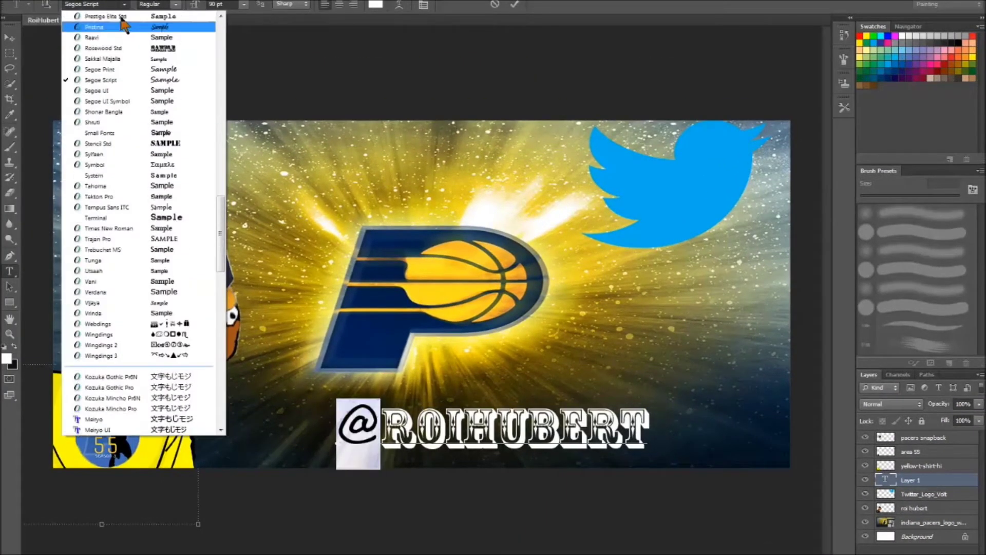
left_click(118, 23)
left_click(124, 4)
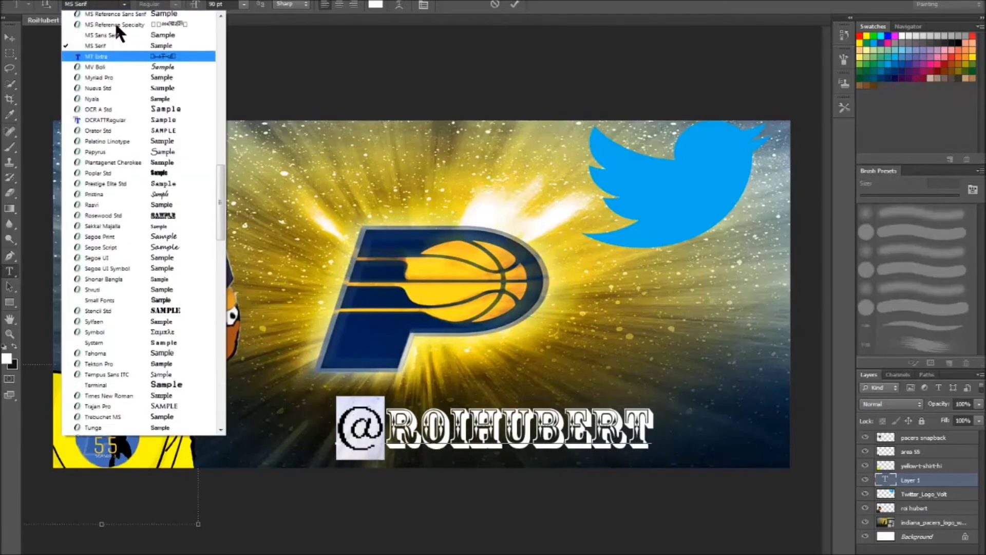
scroll(119, 154, "up", 10)
left_click(120, 32)
left_click(124, 4)
scroll(115, 32, "down", 10)
left_click(128, 23)
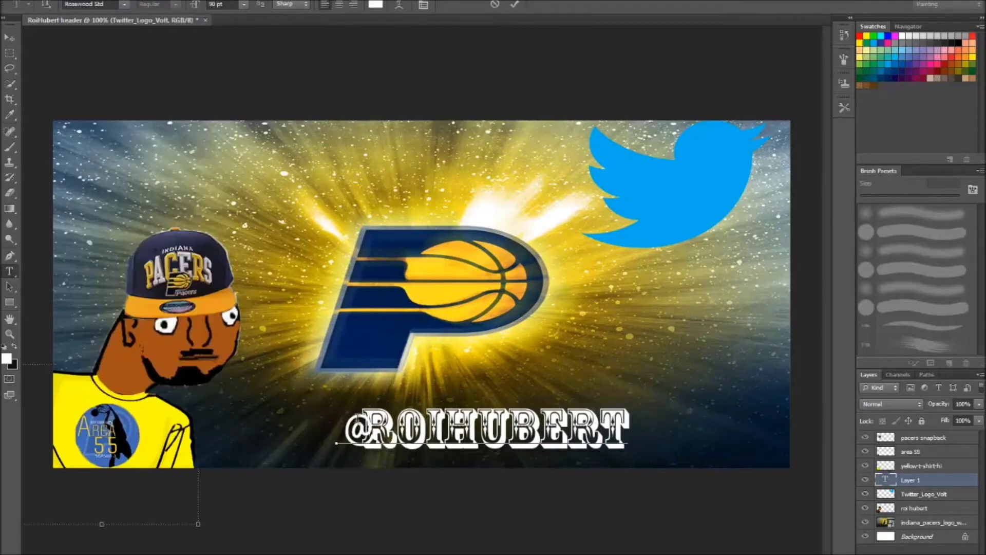
Set the whole handle to Rosewood Std and its size to 120 pt
key("ctrl+a")
left_click(124, 4)
scroll(113, 151, "down", 5)
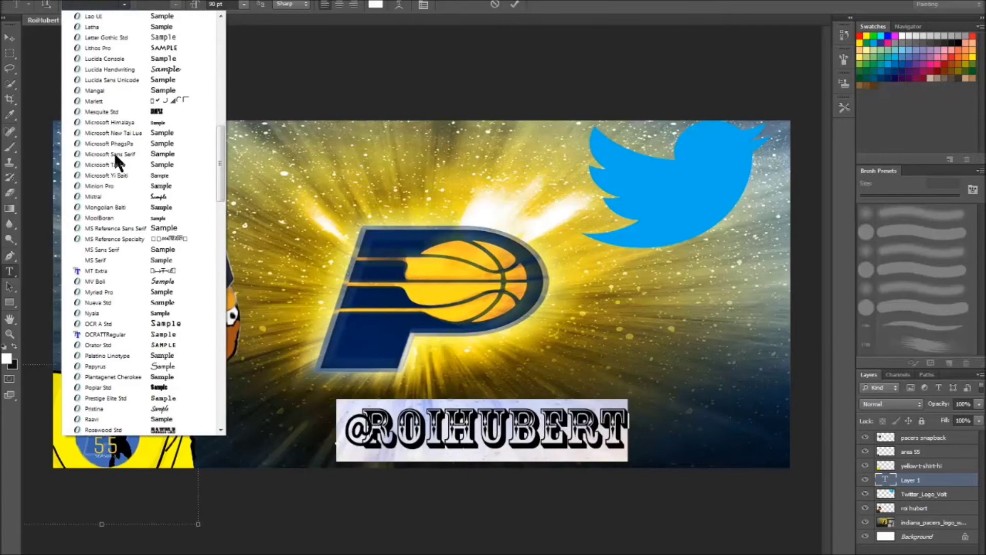
left_click(149, 368)
left_click(211, 5)
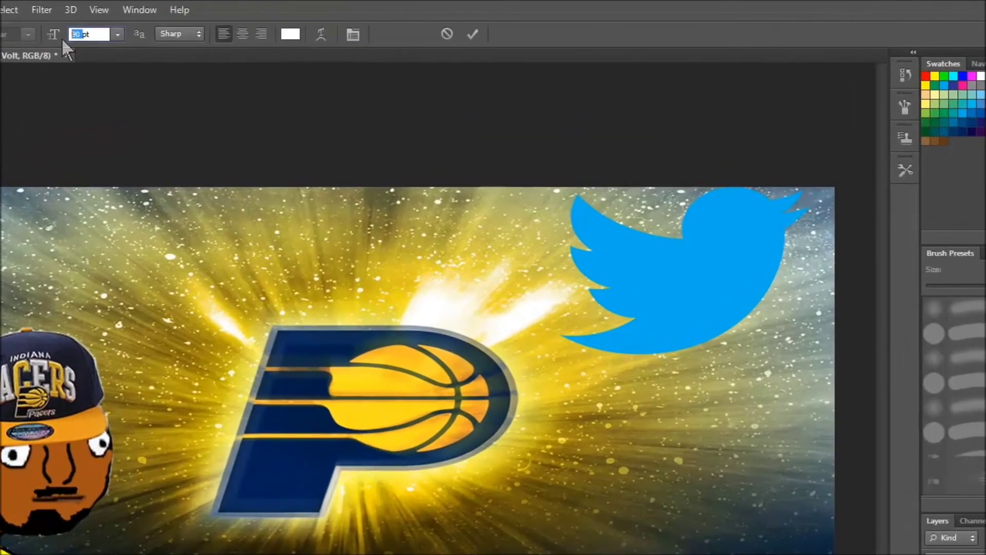
type("10")
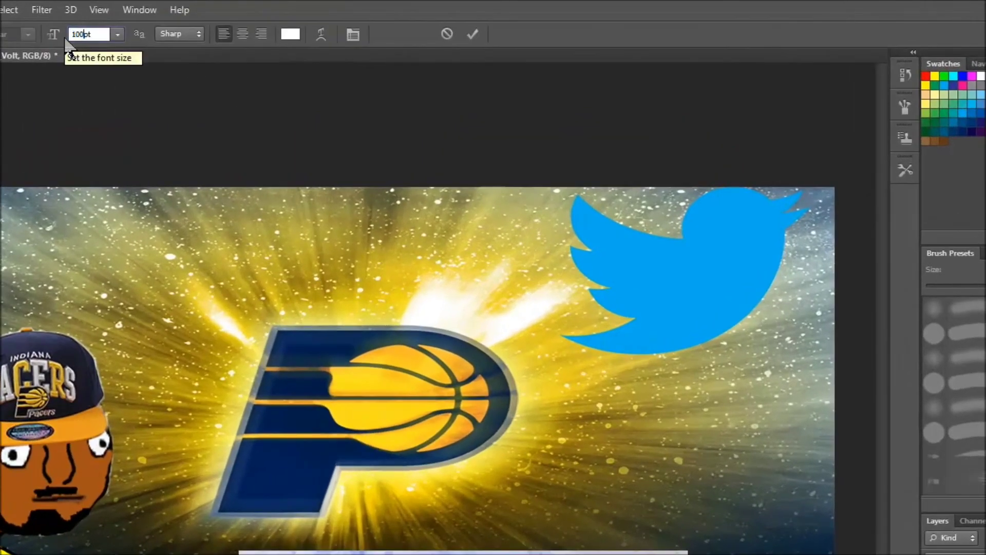
type("0")
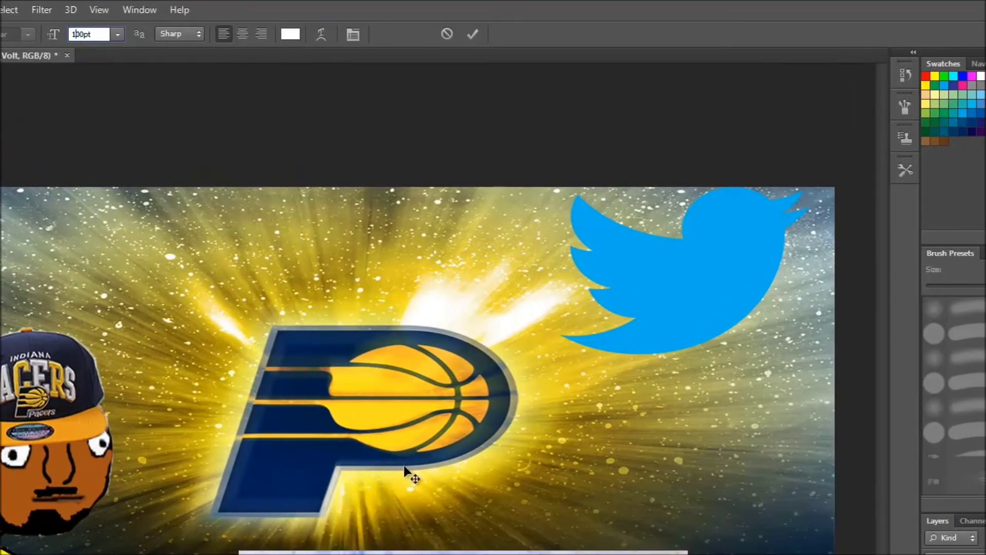
type("20")
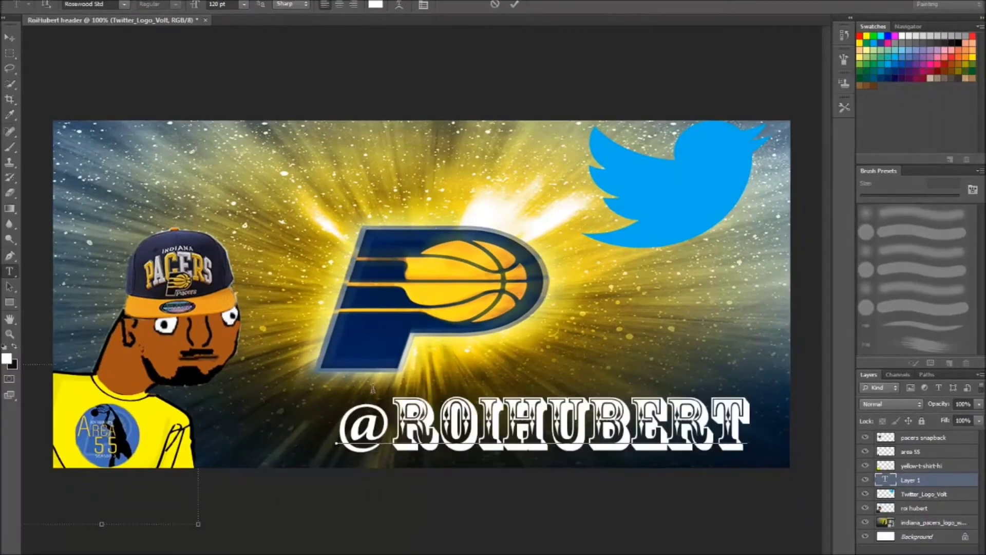
Try the handle text in yellow and in grey
key("ctrl+a")
left_click(971, 113)
left_click(727, 552)
left_click_drag(359, 415, 742, 456)
left_click_drag(340, 427, 748, 431)
left_click(436, 421)
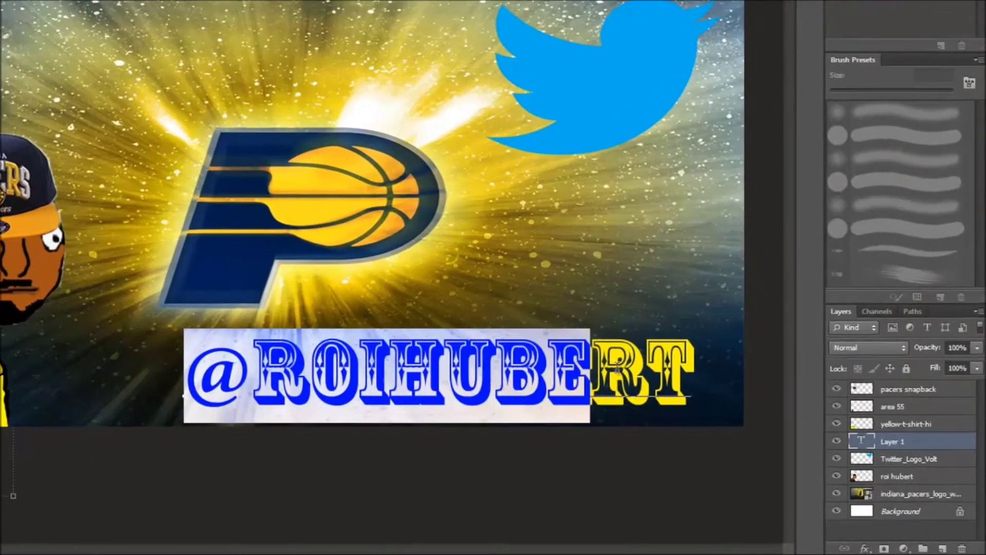
key("ctrl+a")
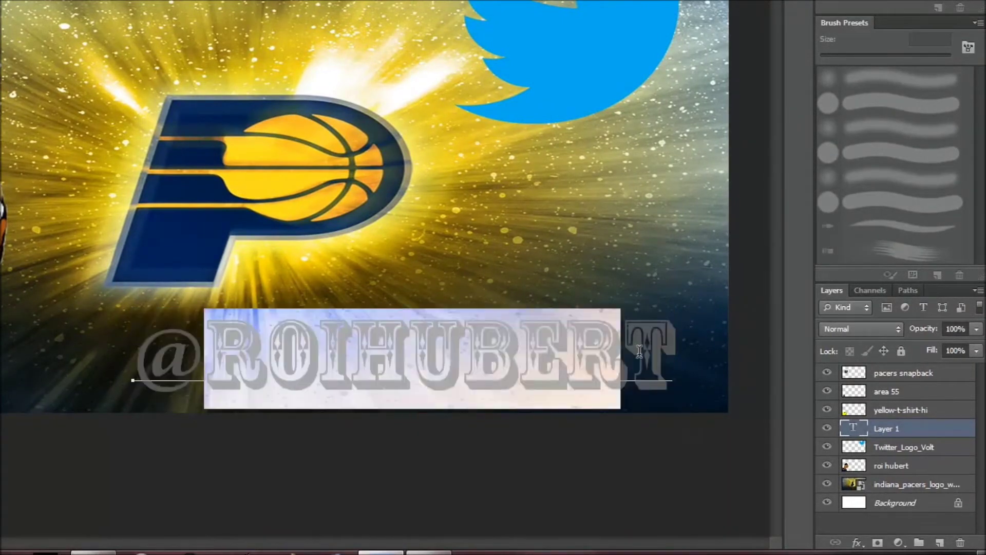
left_click(390, 375)
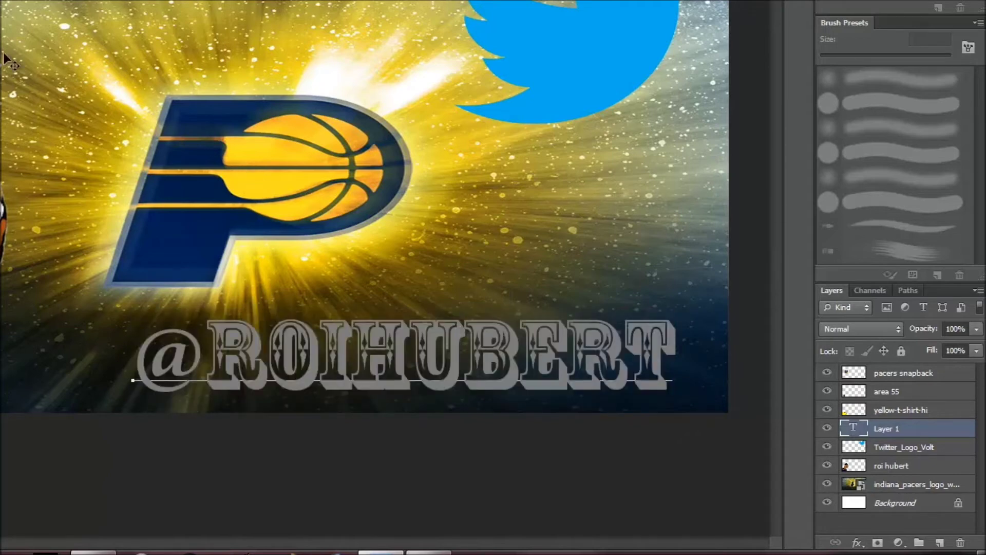
Move the Twitter logo down to the canvas's lower-right corner behind the handle
left_click_drag(514, 92, 652, 313)
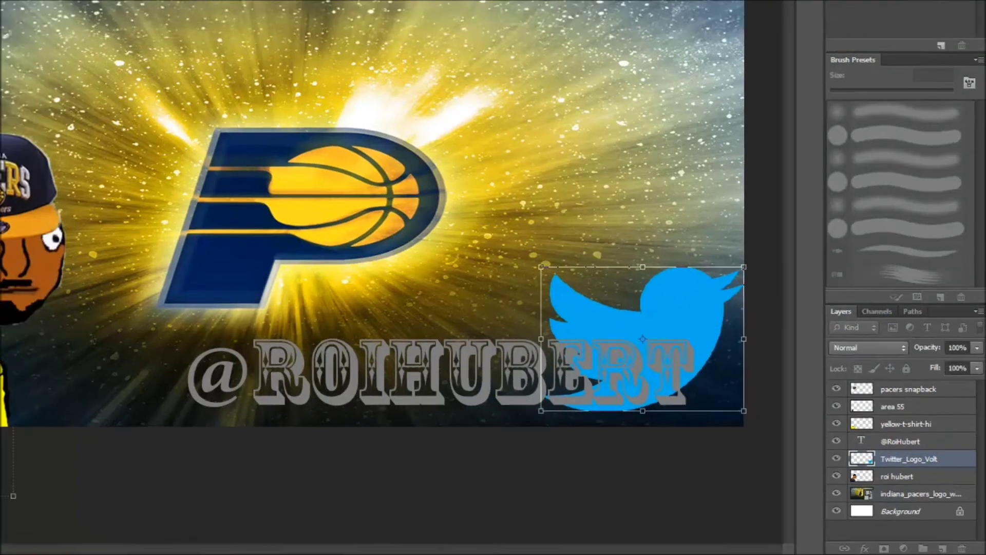
left_click(58, 333)
key("Return")
Try several fonts on the whole handle, choose Segoe Script and make the text white
left_click(120, 373)
left_click_drag(342, 473, 370, 480)
key("ctrl+a")
left_click(124, 5)
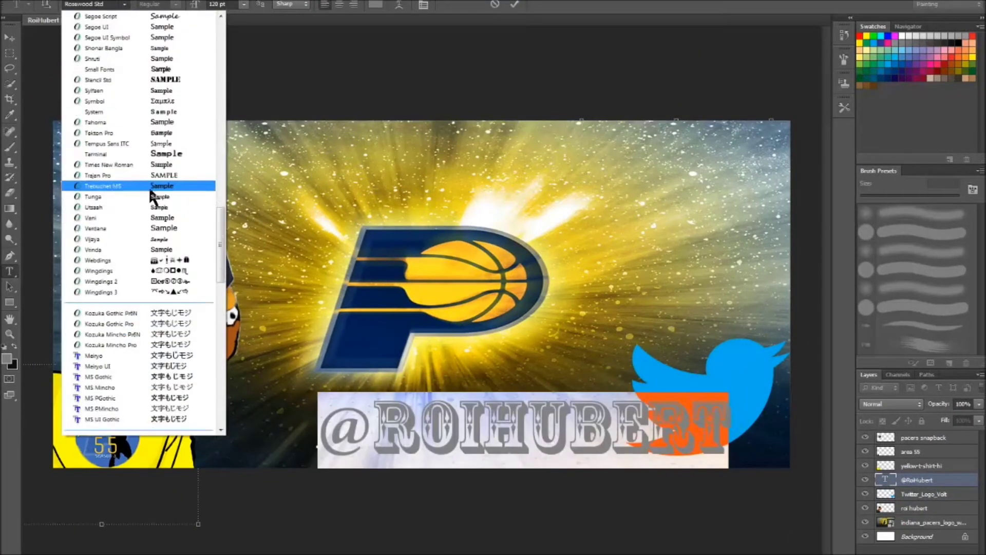
left_click(150, 189)
left_click(124, 4)
left_click(167, 51)
left_click(125, 4)
left_click(128, 38)
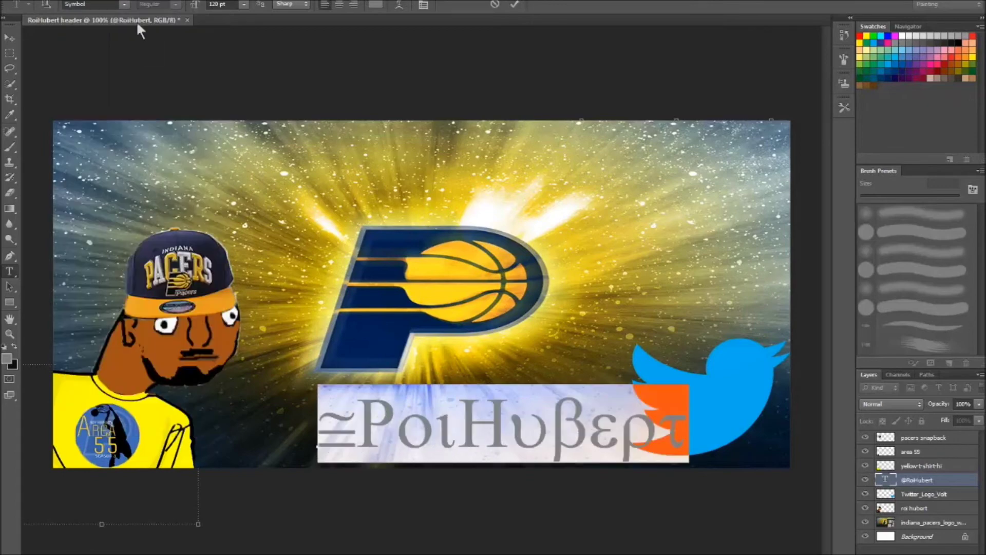
left_click(124, 4)
left_click(128, 66)
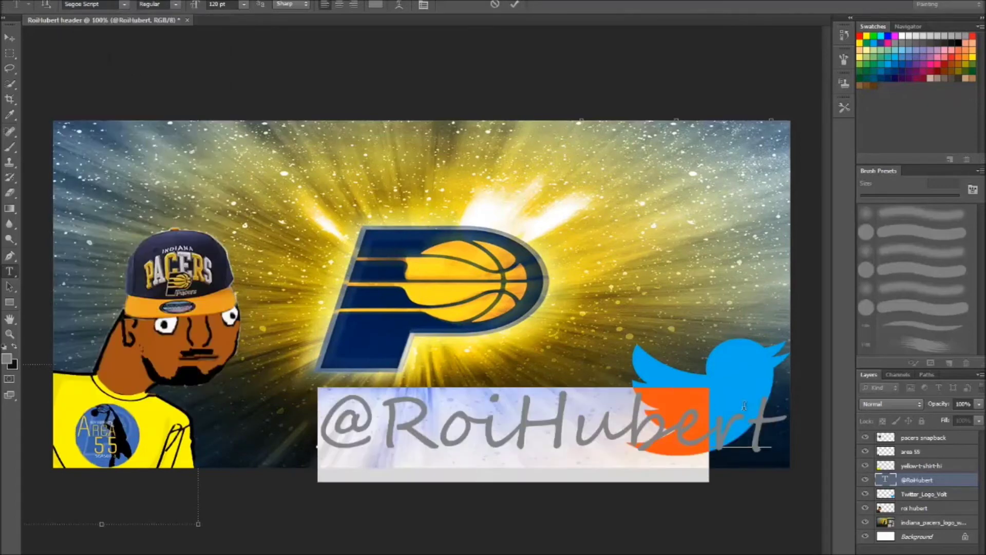
left_click(711, 408)
left_click_drag(370, 480, 389, 516)
left_click(757, 404)
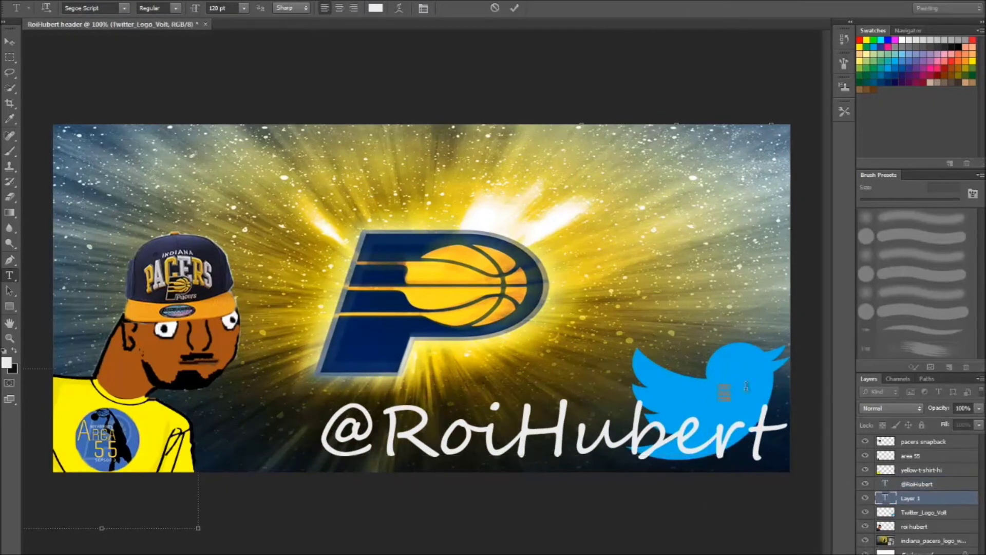
key("v")
left_click(52, 2)
left_click(59, 26)
Scale the Twitter logo to about 38% width and 52% height and position it at the handle's last letter
left_click(919, 498)
left_click_drag(689, 370, 651, 304)
key("ctrl+t")
left_click_drag(583, 339, 700, 381)
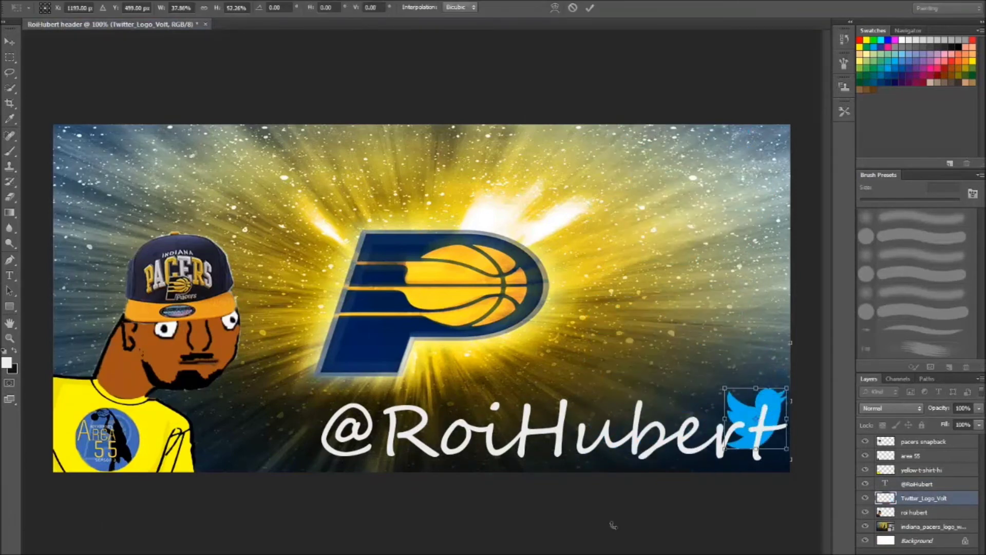
left_click(9, 276)
key("Return")
Reduce the handle's text size and move the text right so it ends at the Twitter logo
double_click(332, 419)
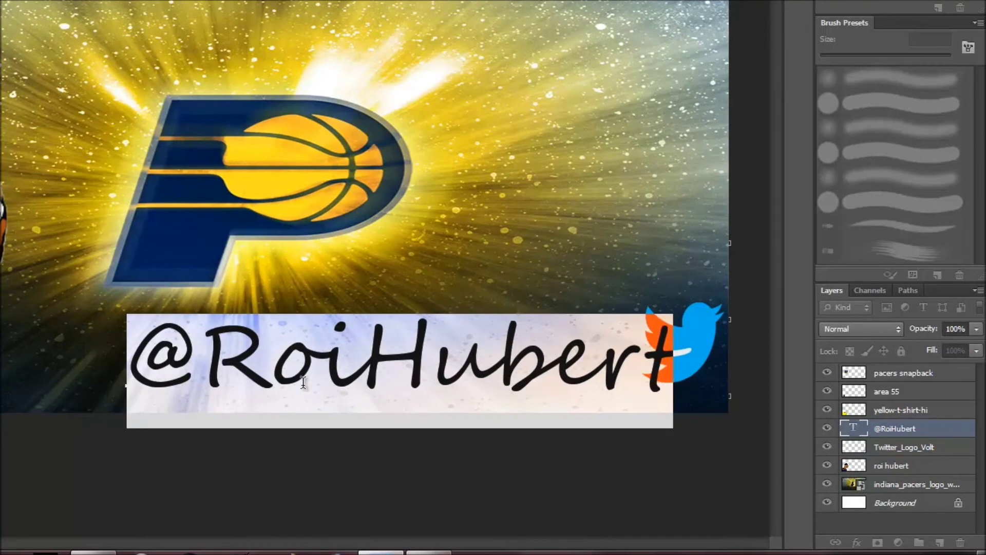
left_click(469, 445)
double_click(303, 378)
left_click_drag(363, 453, 416, 460)
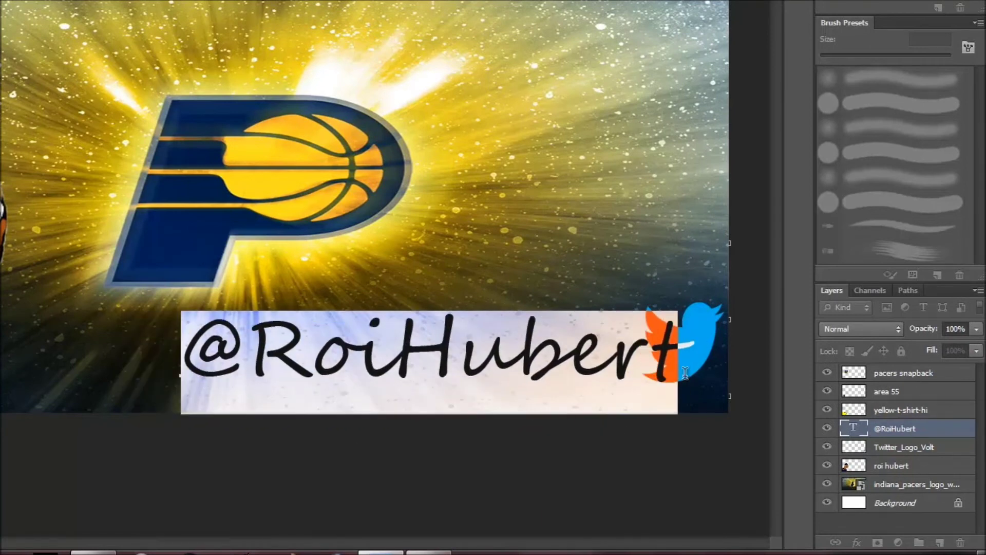
Widen the Twitter logo to about 114% and move it down behind the handle's last letter
left_click(900, 452)
key("ctrl+t")
left_click_drag(724, 343, 735, 344)
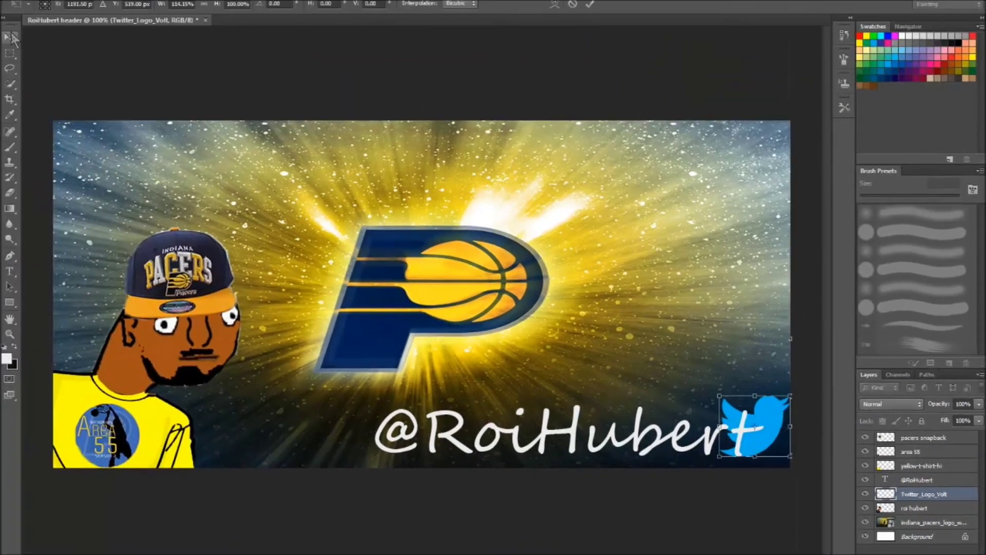
left_click(12, 37)
key("Return")
Place the Elite Championship basketball image, scale it down and position it to the right of the Pacers logo
left_click(7, 5)
left_click(66, 180)
double_click(546, 159)
left_click_drag(595, 122, 325, 402)
left_click_drag(287, 434, 667, 227)
left_click(10, 38)
left_click(430, 205)
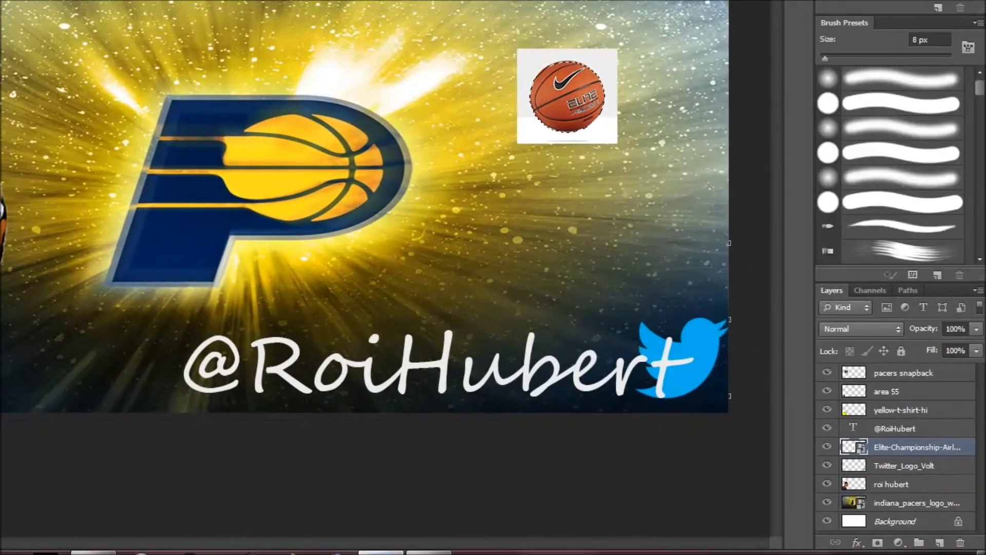
Move the cut-out basketball beside the character's arm and raise its layer above the yellow T-shirt layer
left_click_drag(590, 69, 388, 214)
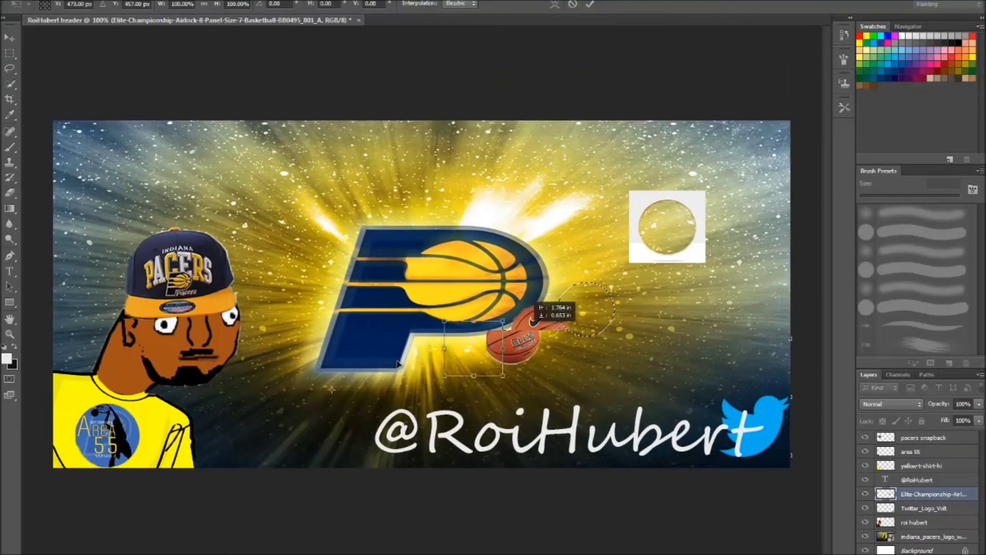
left_click_drag(398, 363, 221, 442)
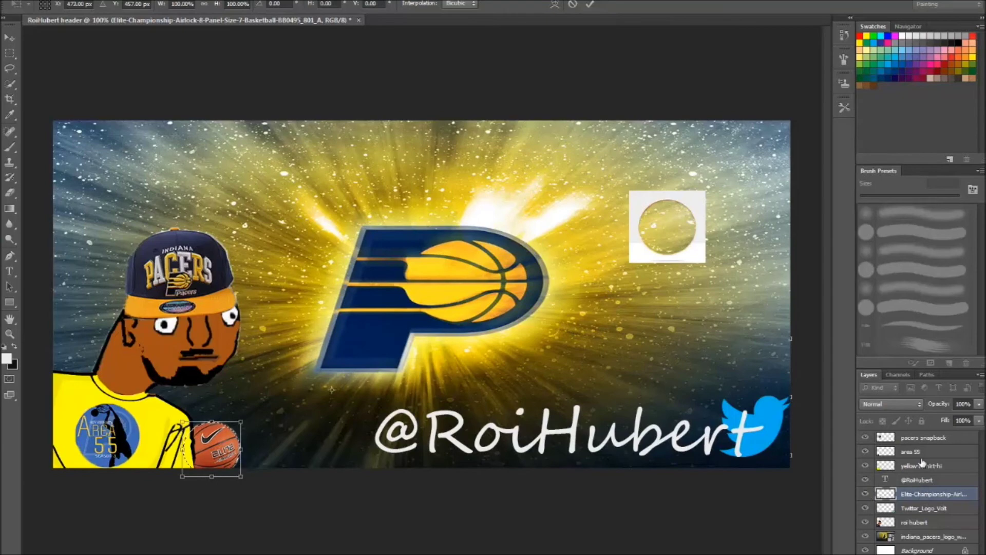
key("Return")
left_click_drag(927, 460, 927, 459)
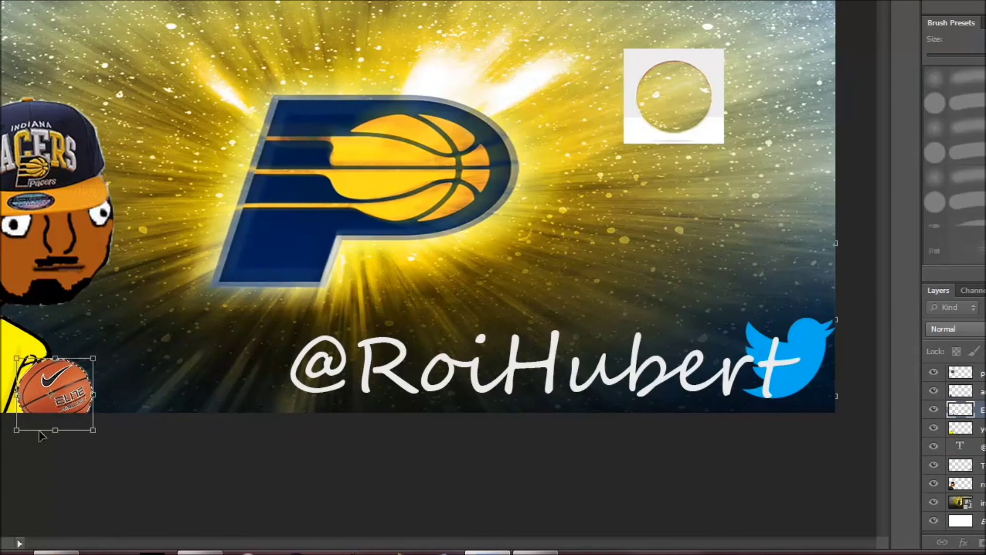
Delete the Elite Championship basketball layer
left_click(57, 7)
left_click(88, 196)
left_click(432, 205)
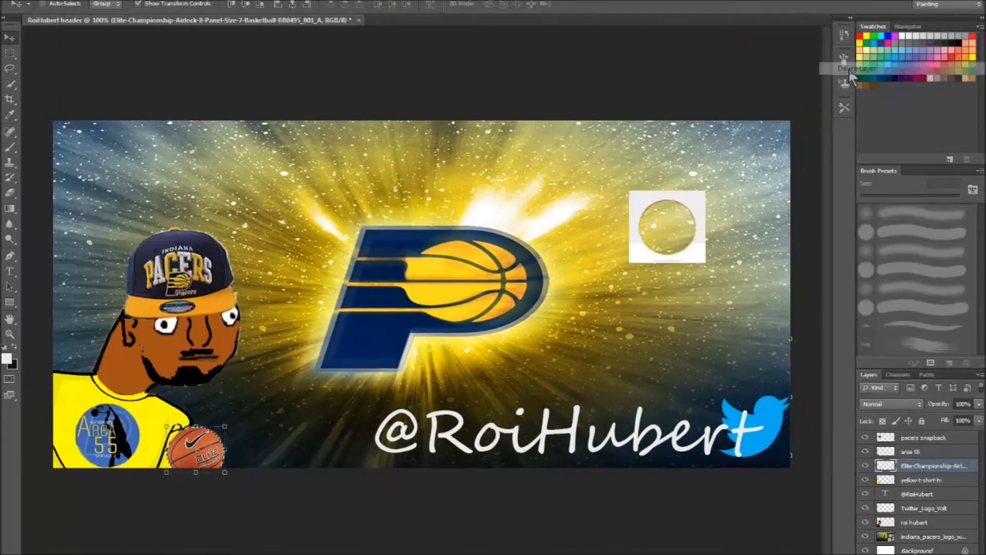
left_click(850, 71)
Place the Elite Championship basketball image again, scaled to about 26% width and 27% height, near the header's upper-right corner
key("l")
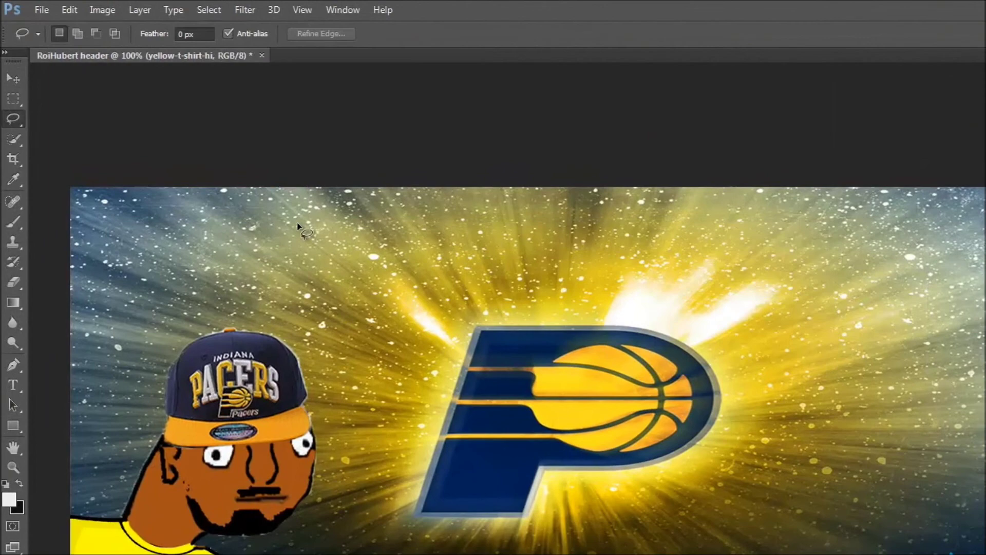
left_click(41, 9)
left_click(45, 224)
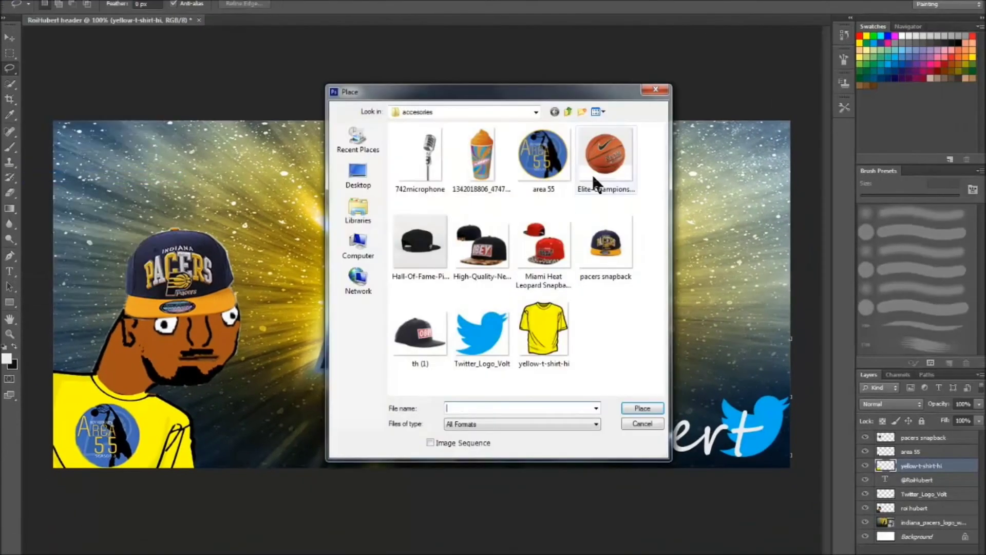
double_click(591, 174)
left_click_drag(595, 120, 359, 357)
left_click_drag(322, 409, 709, 181)
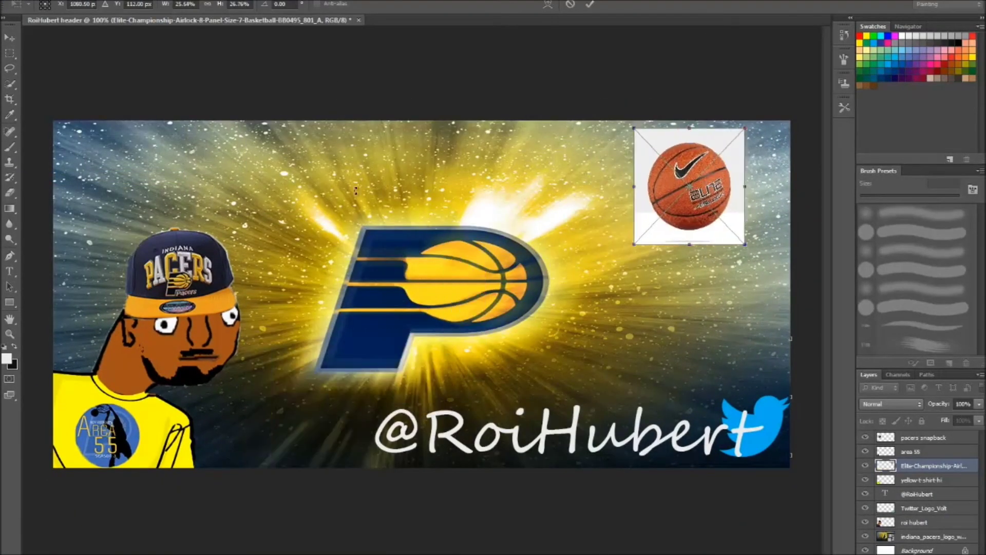
left_click(10, 83)
key("Return")
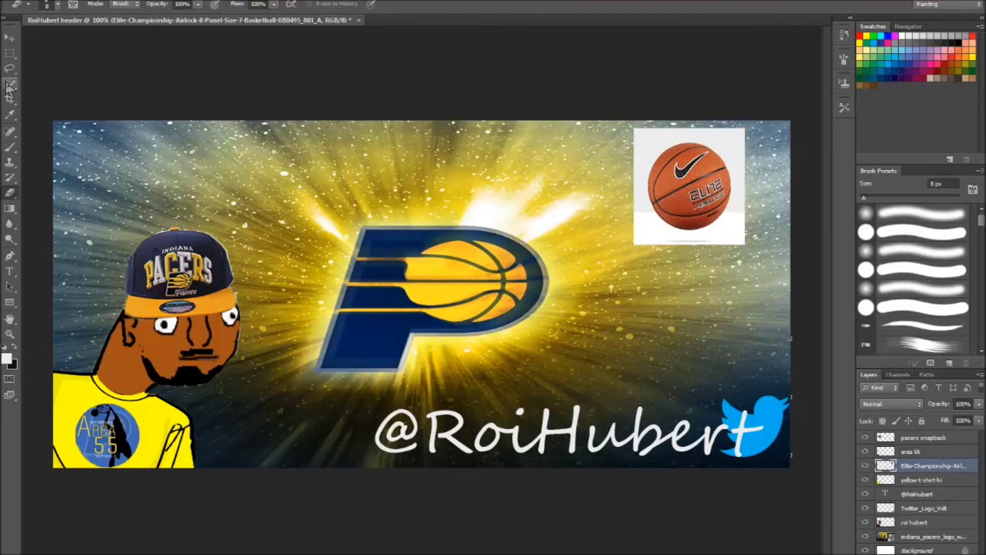
Move the selected basketball off its white background to above the Pacers logo and erase the leftover background with a 106 px eraser
key("v")
left_click_drag(680, 181, 491, 174)
key("e")
right_click(696, 210)
left_click_drag(667, 215, 690, 149)
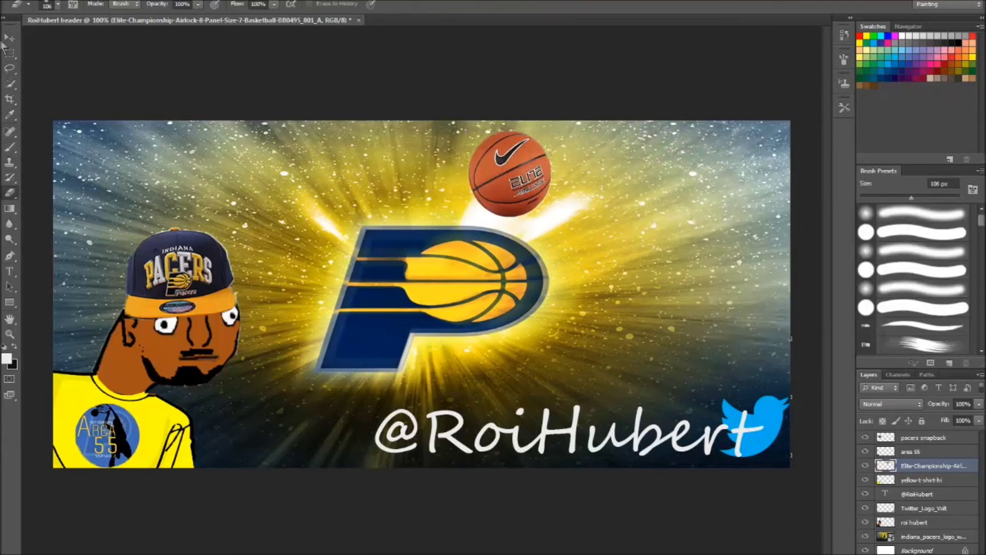
Move the basketball into the header's upper-right corner and lower its layer opacity to 45%
key("v")
mouse_move(565, 187)
left_mouse_down()
mouse_move(708, 184)
mouse_move(265, 465)
mouse_move(713, 238)
left_mouse_up()
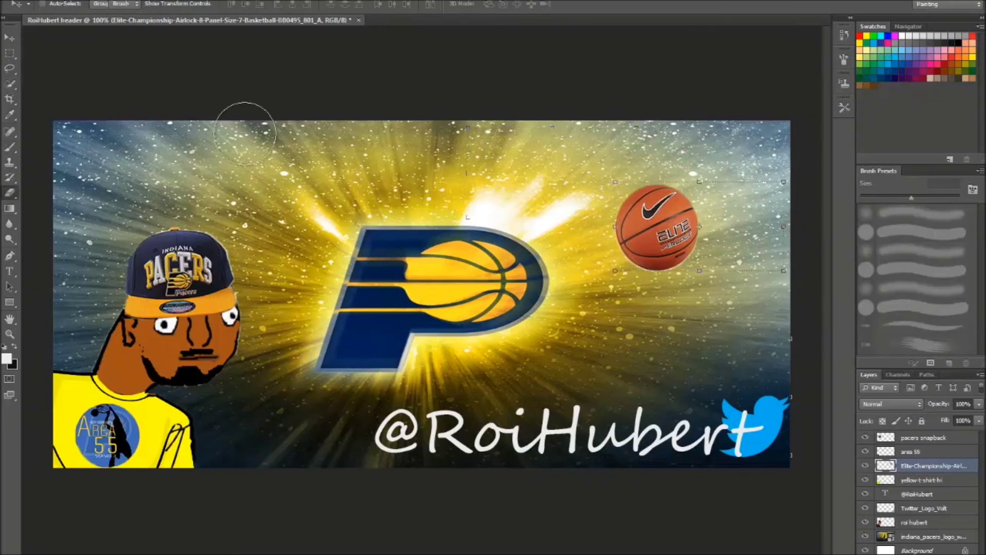
left_click(10, 191)
left_click(5, 41)
mouse_move(657, 226)
left_mouse_down()
mouse_move(689, 170)
mouse_move(696, 175)
mouse_move(455, 285)
mouse_move(756, 164)
left_mouse_up()
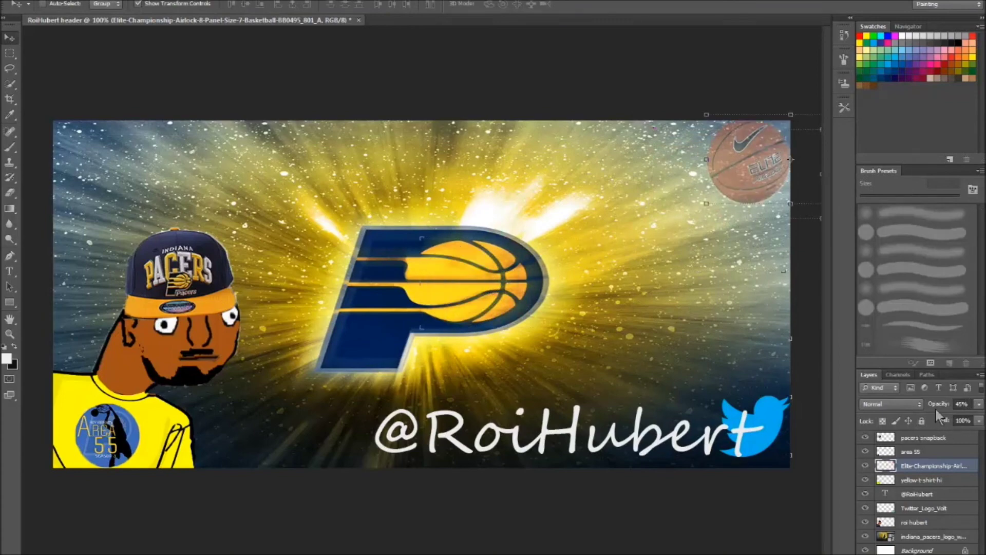
Save a JPEG copy of the header in the headers folder
left_click(48, 4)
left_click(66, 125)
left_click(497, 318)
left_click(498, 387)
left_click(436, 71)
left_click(395, 282)
double_click(545, 138)
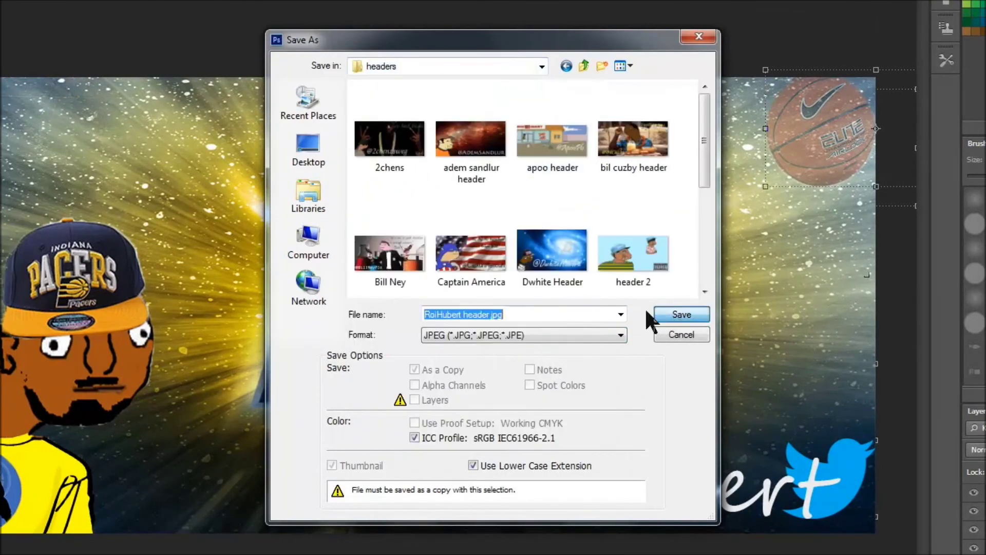
left_click(681, 314)
left_click(452, 151)
left_click(465, 191)
left_click(573, 111)
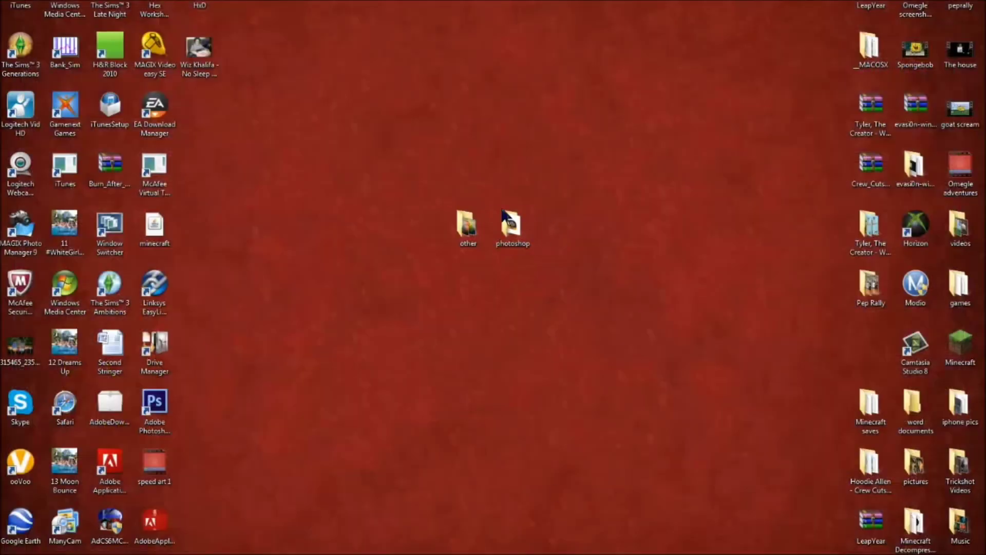
Switch to the desktop, open the saved header image from the photoshop folder's headers subfolder and view it full screen
double_click(511, 221)
double_click(569, 329)
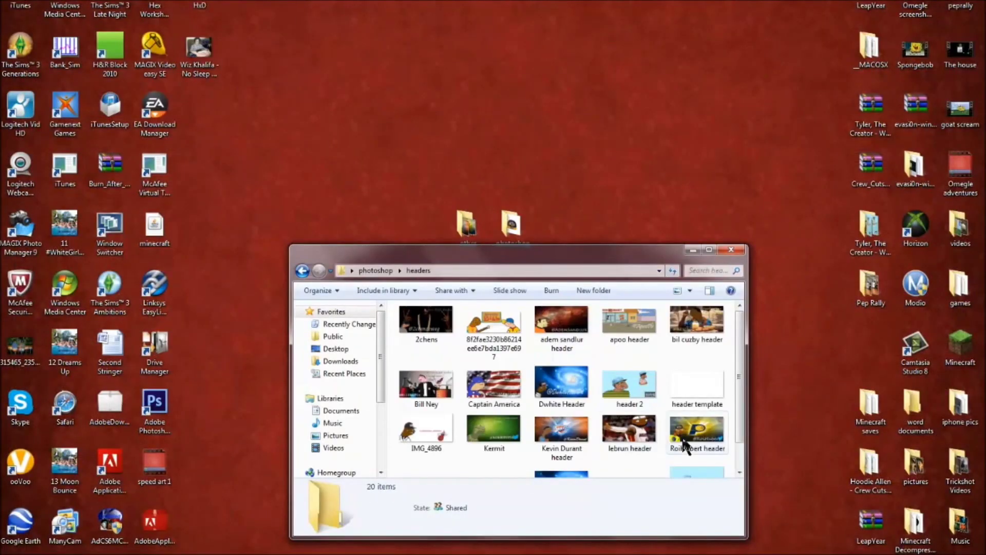
double_click(685, 442)
key("F11")
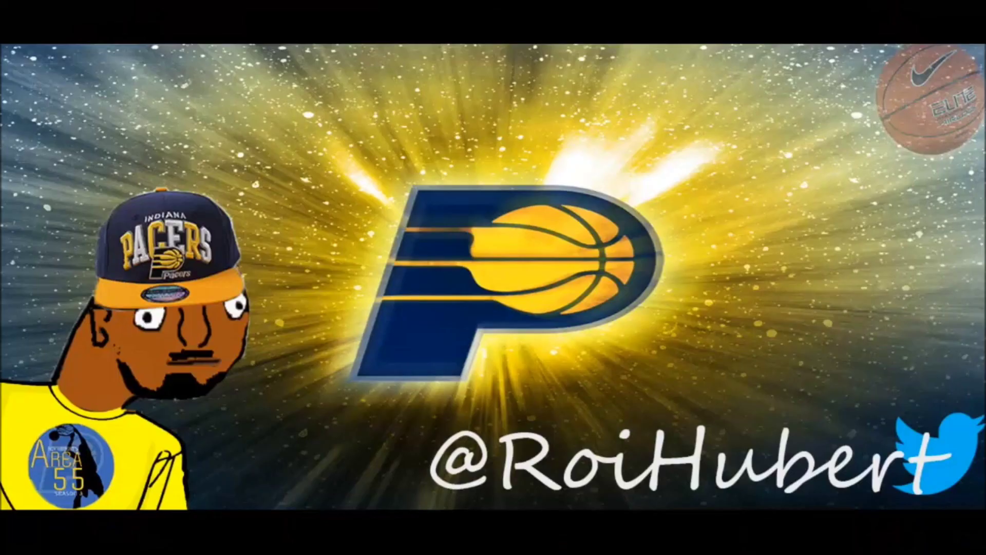